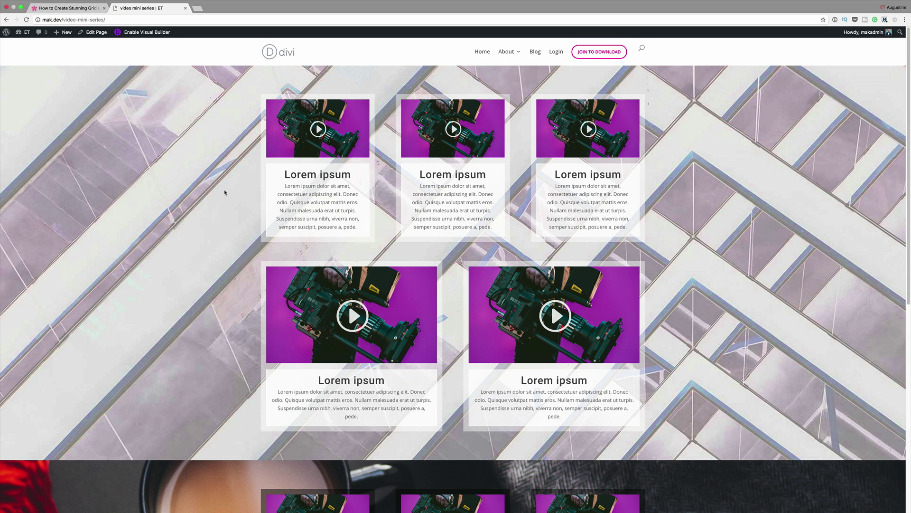
scroll(231, 165, "down", 7)
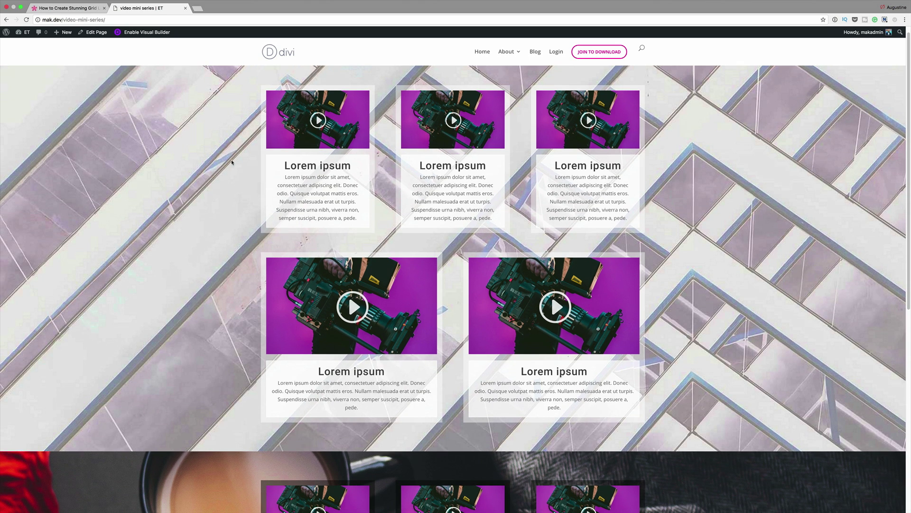
scroll(215, 258, "down", 1)
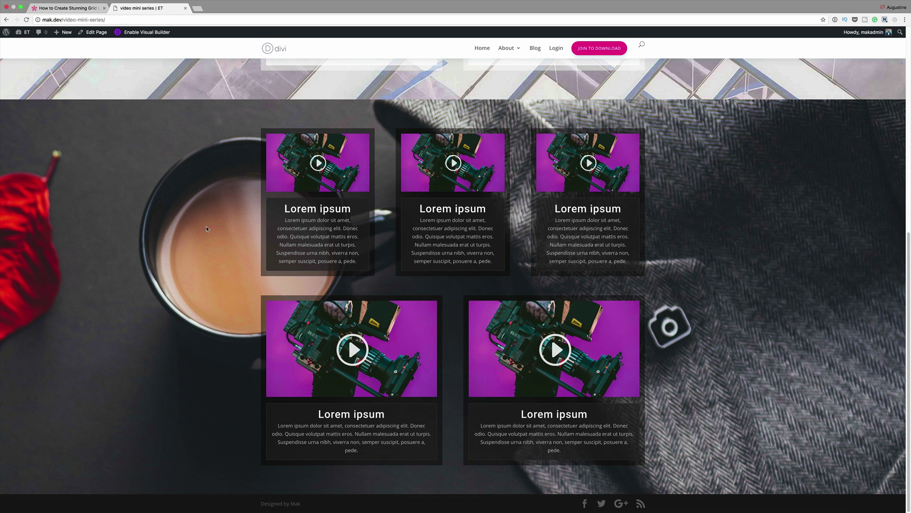
scroll(206, 228, "up", 8)
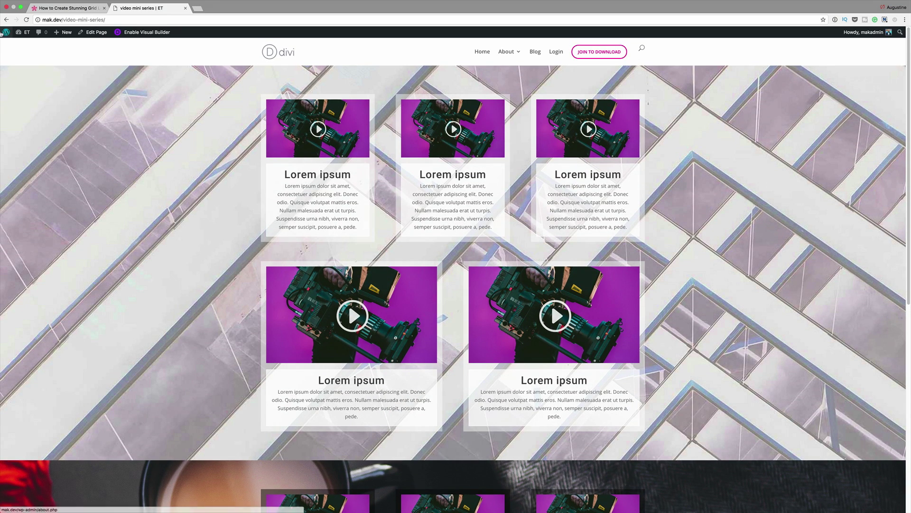
Step: Create a new page titled "part2" and open it in the Divi Visual Builder
mouse_move(28, 35)
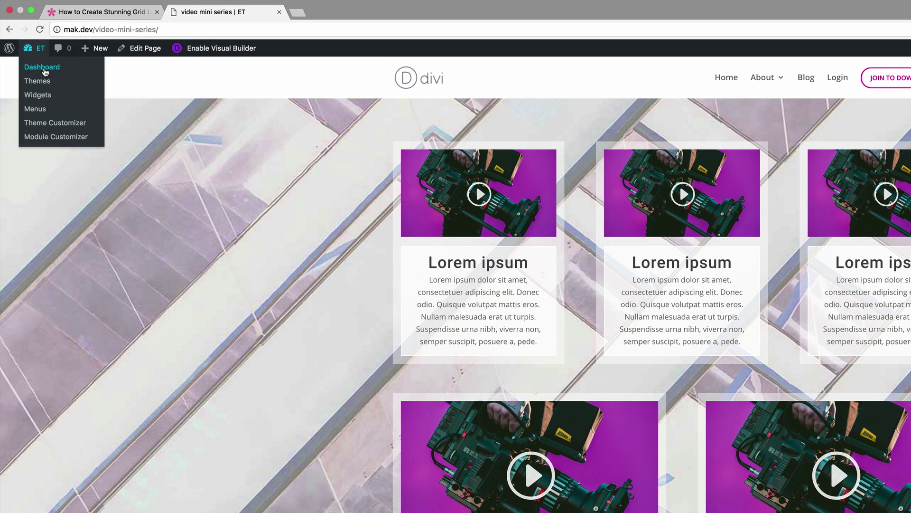
left_click(45, 69)
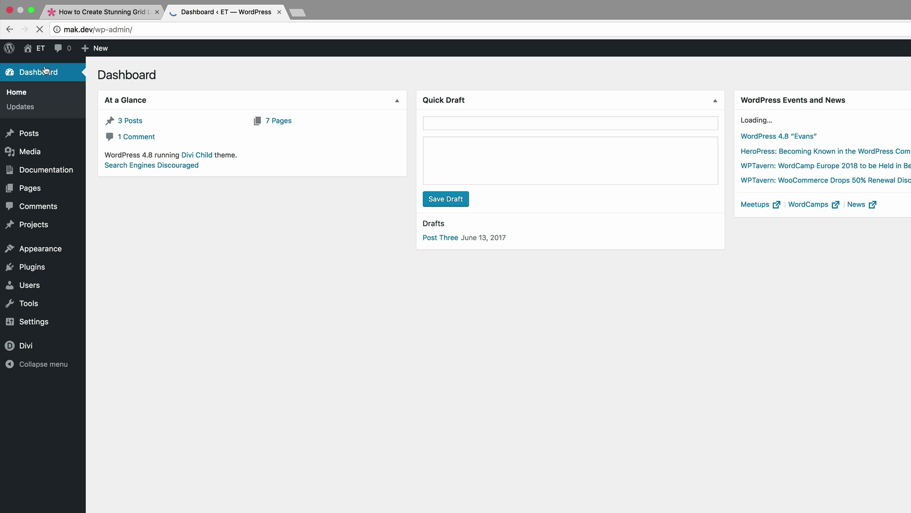
mouse_move(42, 190)
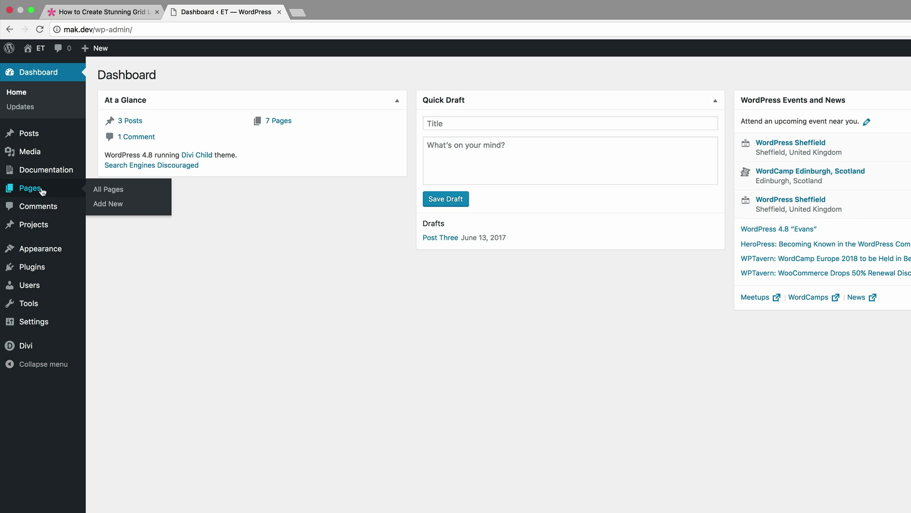
left_click(103, 208)
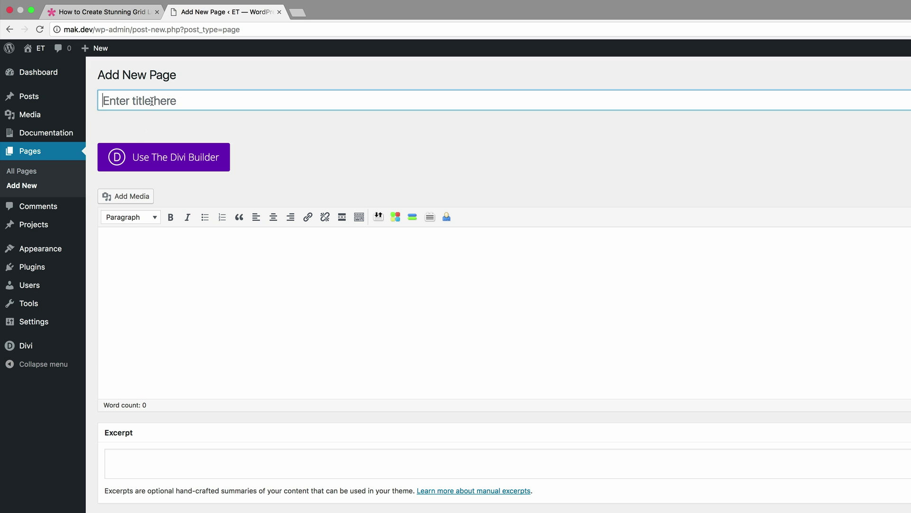
left_click(152, 101)
type("part2")
left_click(173, 157)
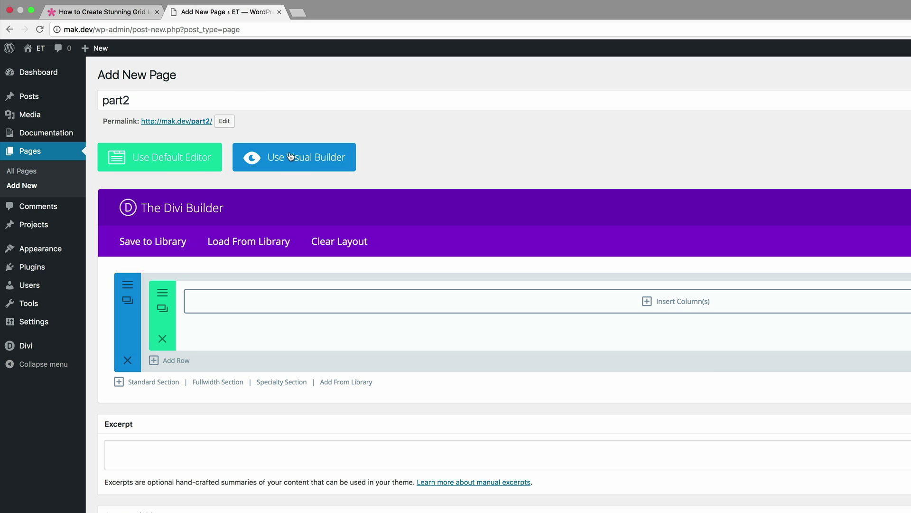
left_click(294, 161)
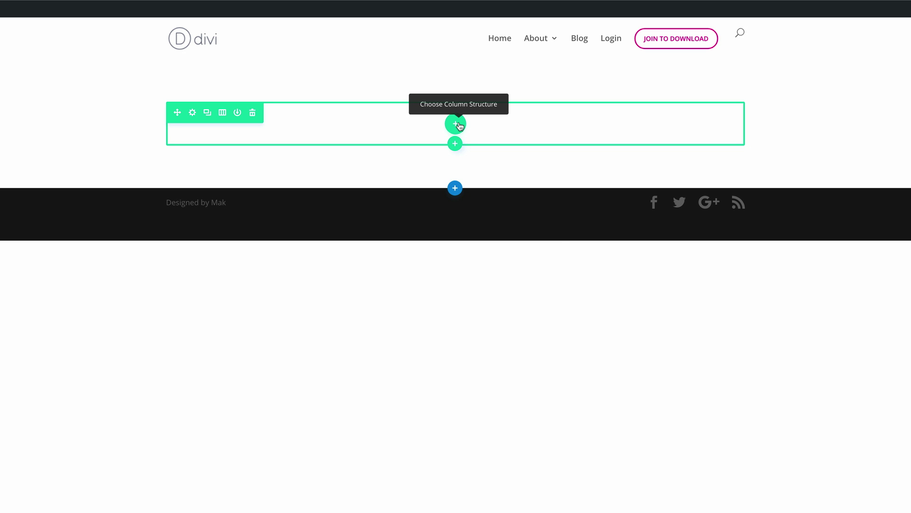
Step: Give the empty row a structure of two equal columns and insert a Video module in the first column
left_click(460, 125)
left_click(470, 185)
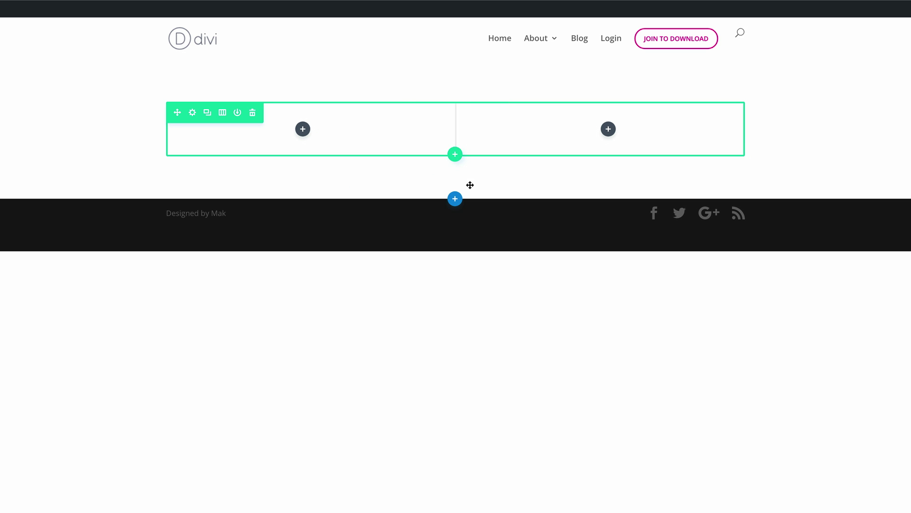
left_click(303, 130)
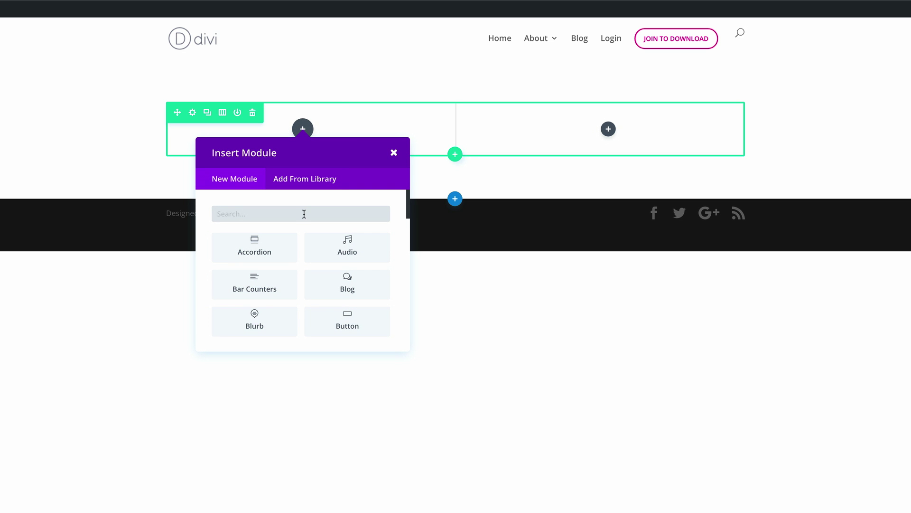
type("vi")
left_click(279, 274)
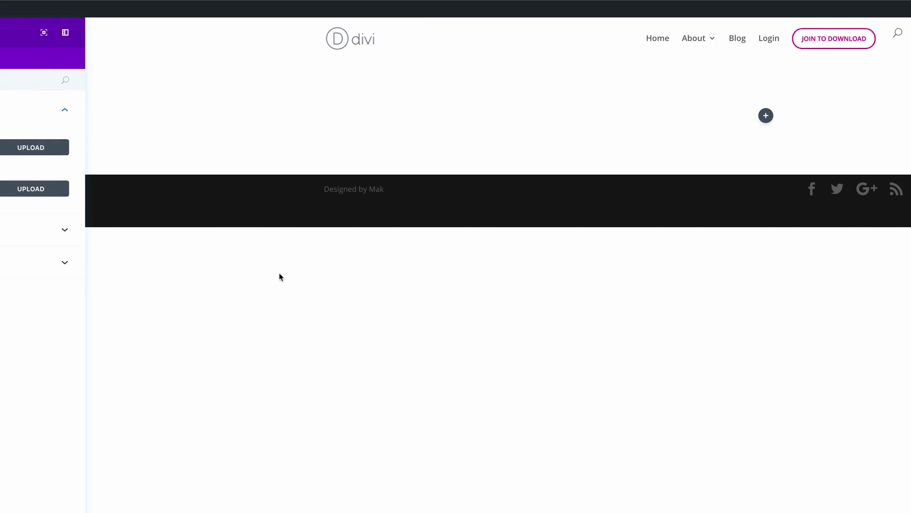
left_click(125, 92)
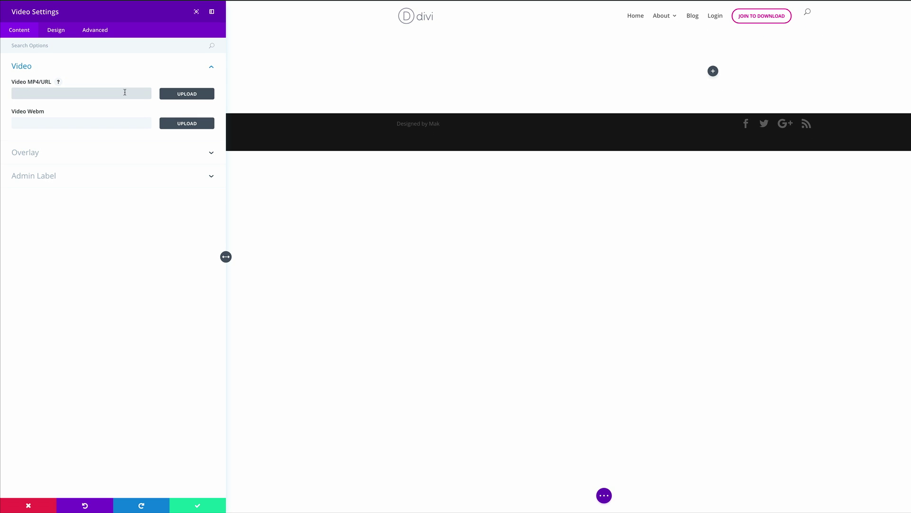
type("https://youtu.be/1ALjCZkKuUM")
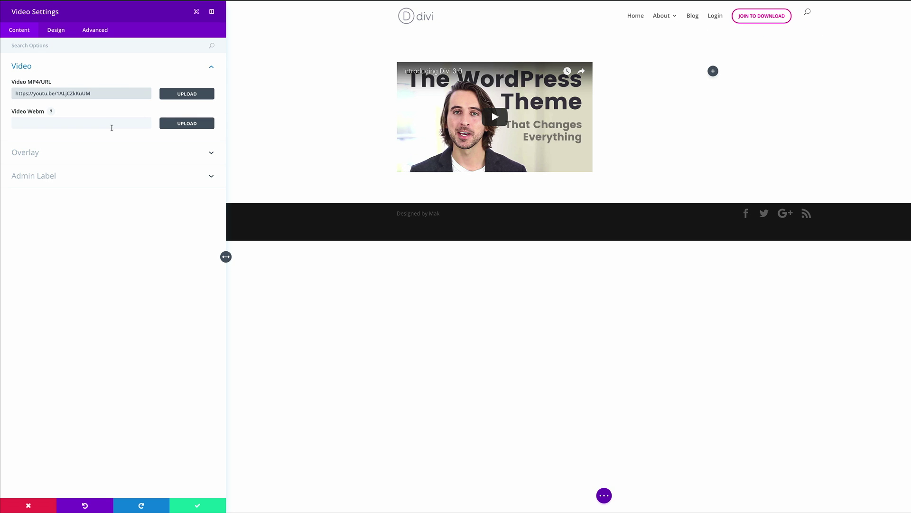
left_click(38, 154)
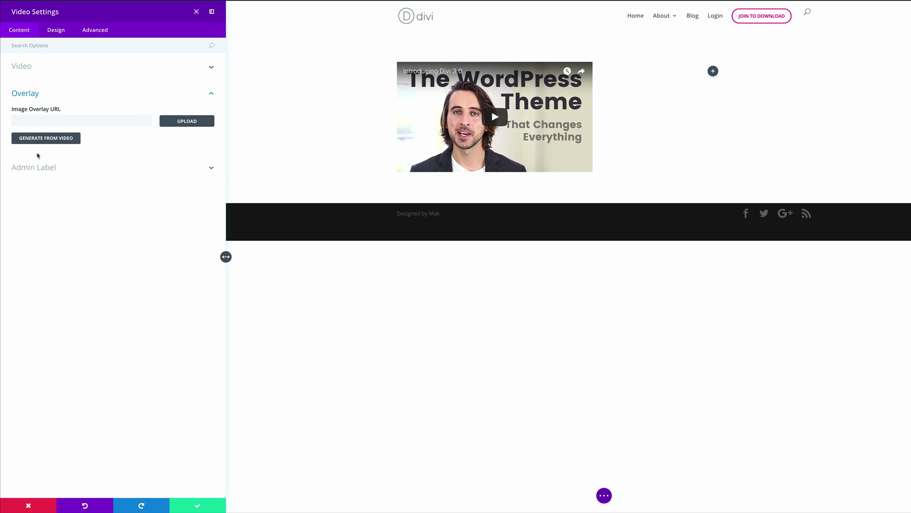
left_click(195, 121)
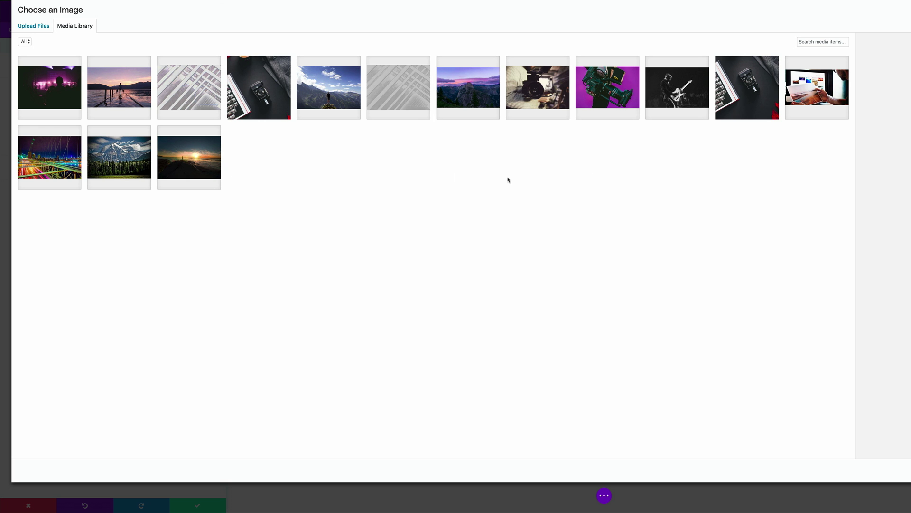
left_click(617, 99)
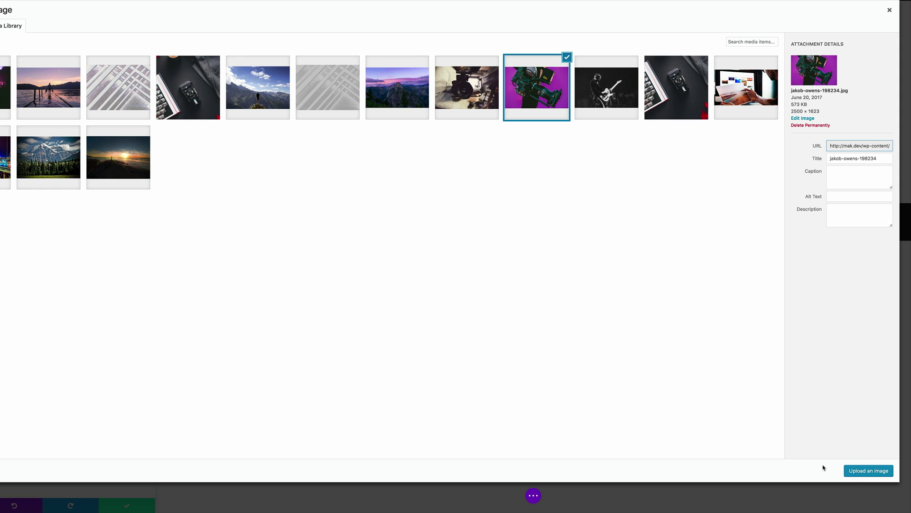
left_click(860, 471)
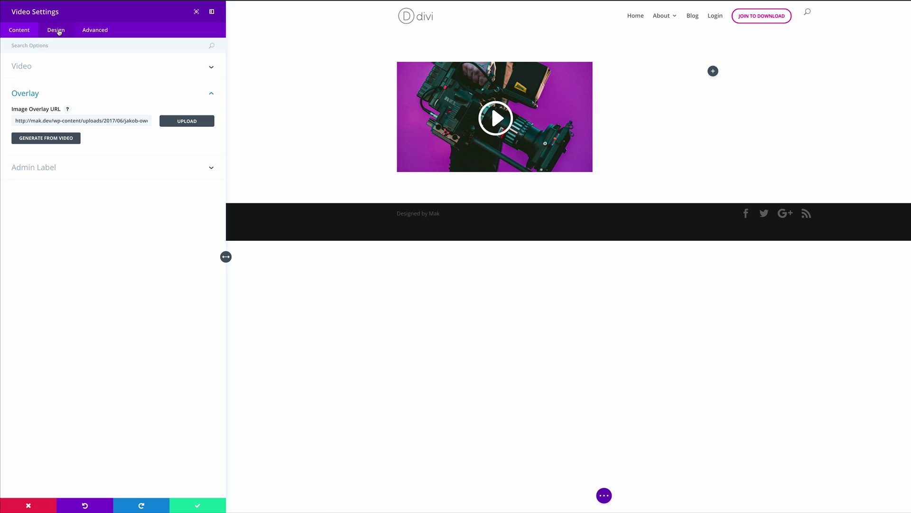
Step: Set the video's play icon color to rgba(255,255,255,0.87) and save the module settings
left_click(57, 30)
left_click(39, 69)
left_click(19, 95)
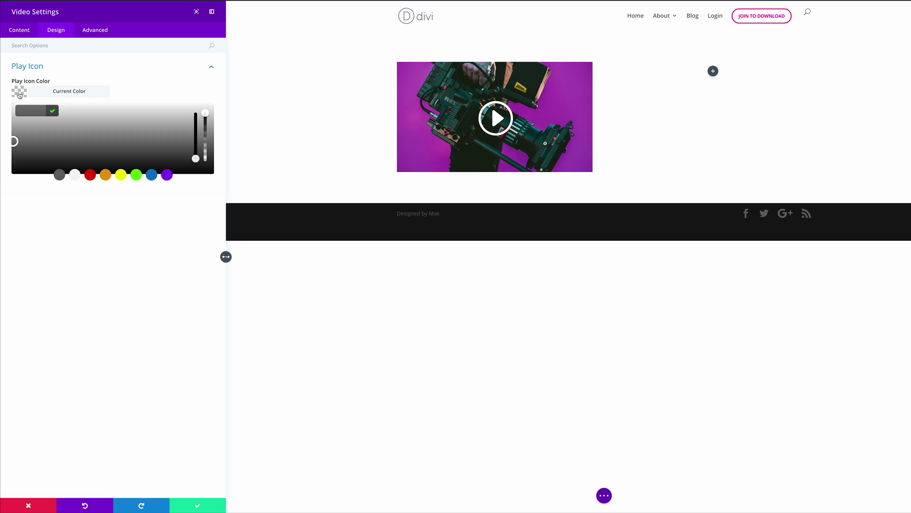
left_click_drag(205, 113, 205, 117)
left_click_drag(28, 111, 20, 110)
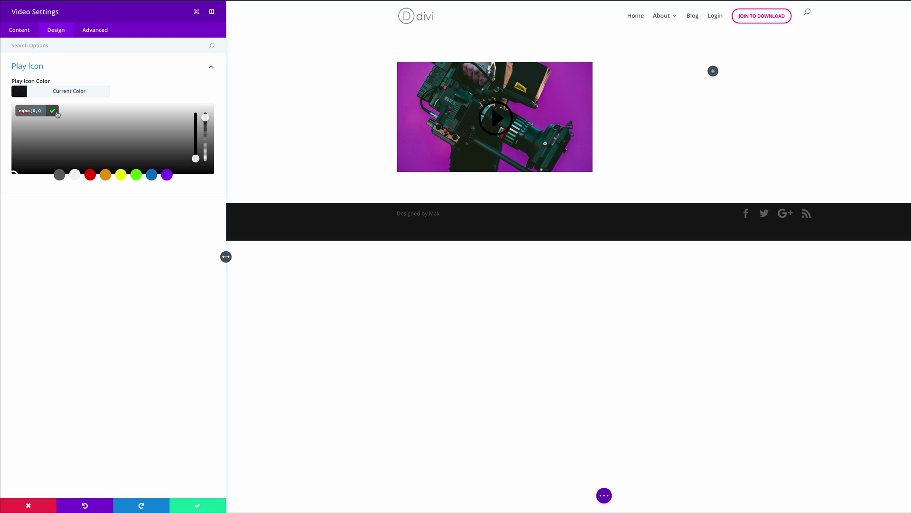
type("rgba(255,255,255,0.87)")
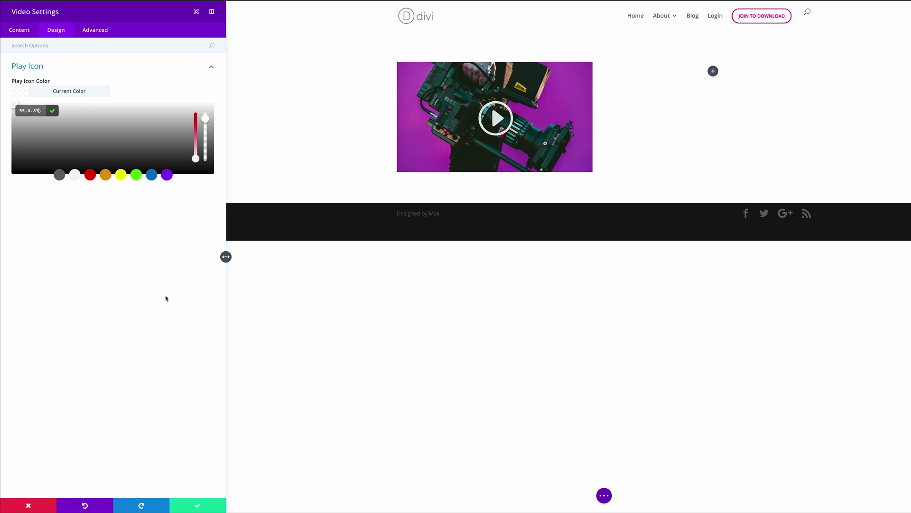
left_click(198, 506)
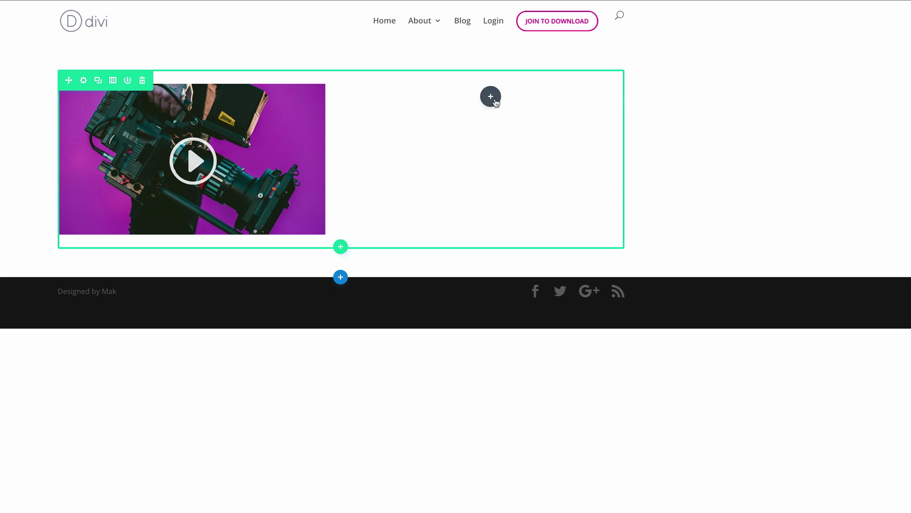
Step: Insert a Blurb module in the second column with the title "Video One" and a Lorem ipsum paragraph as its content
left_click(492, 98)
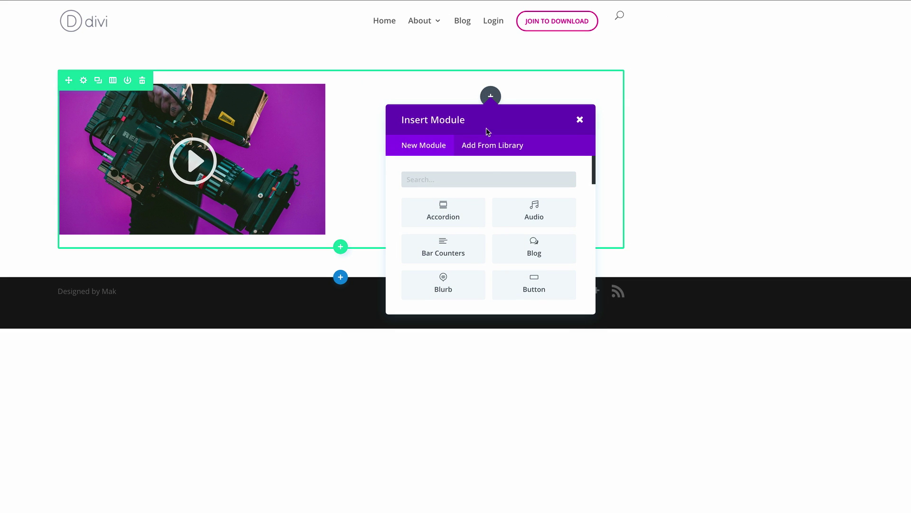
left_click(441, 290)
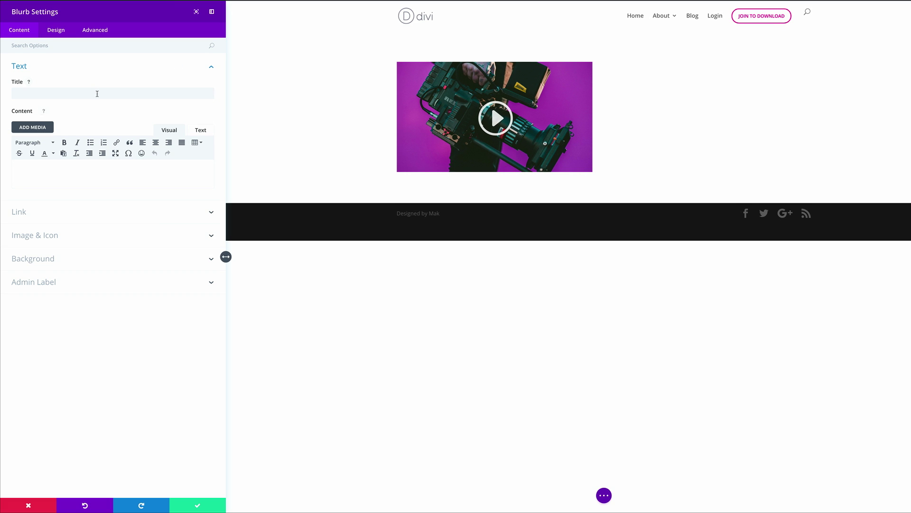
left_click(97, 94)
type("Video One")
left_click(79, 172)
type("Lorem ipsum dolor sit amet, consectetuer adipiscing elit. Donec odio. Quisque volutpat mattis eros. Nullam malesuada erat ut turpis. Suspendisse urna nibh, viverra non, semper suscipit, posuere a, pede. Donec nec justo eget felis facilisis fermentum. Aliquam porttitor mauris sit amet orci. Aenean dignissim pellentesque felis.")
triple_click(155, 213)
key("BackSpace")
Step: Set the blurb's link URL to # and enable an icon for it, choosing the double left chevron
left_click(26, 234)
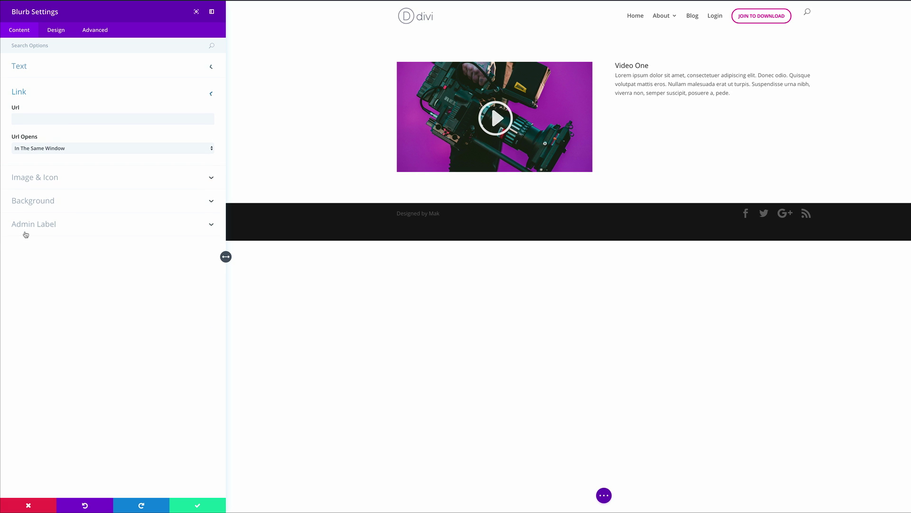
left_click(56, 122)
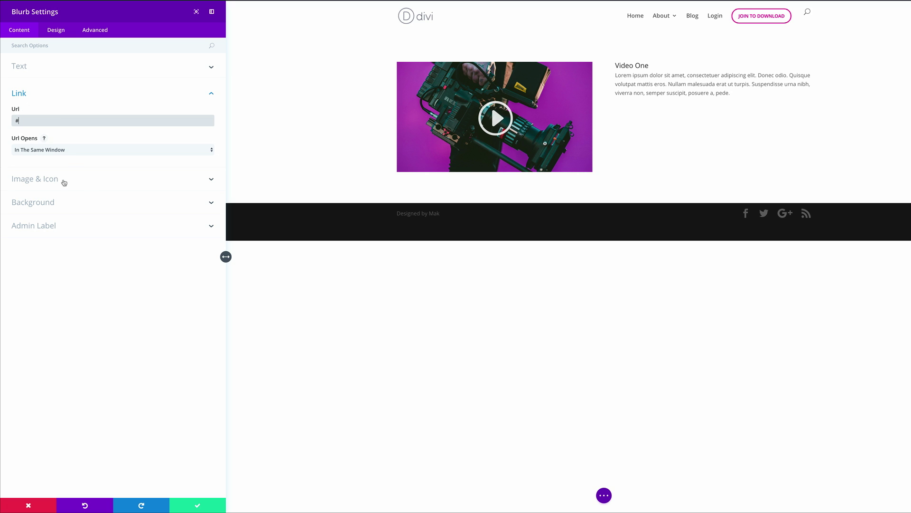
left_click(56, 181)
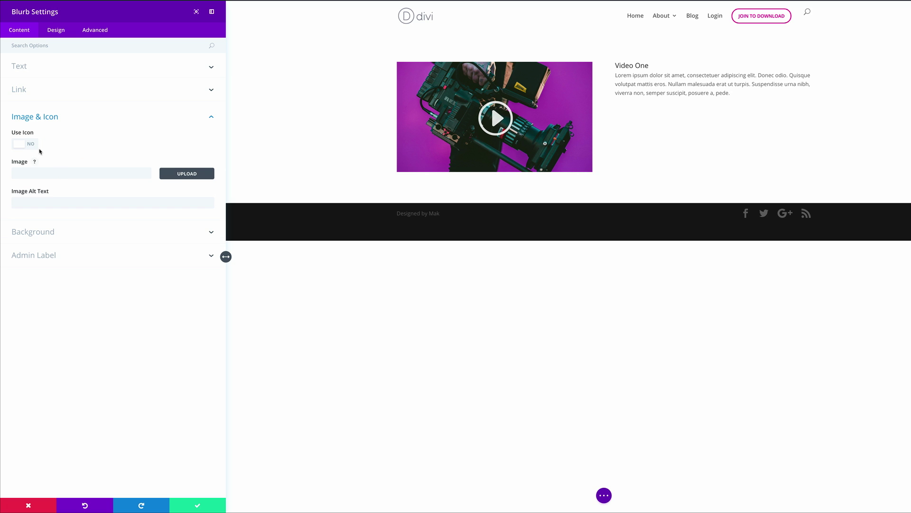
left_click(31, 144)
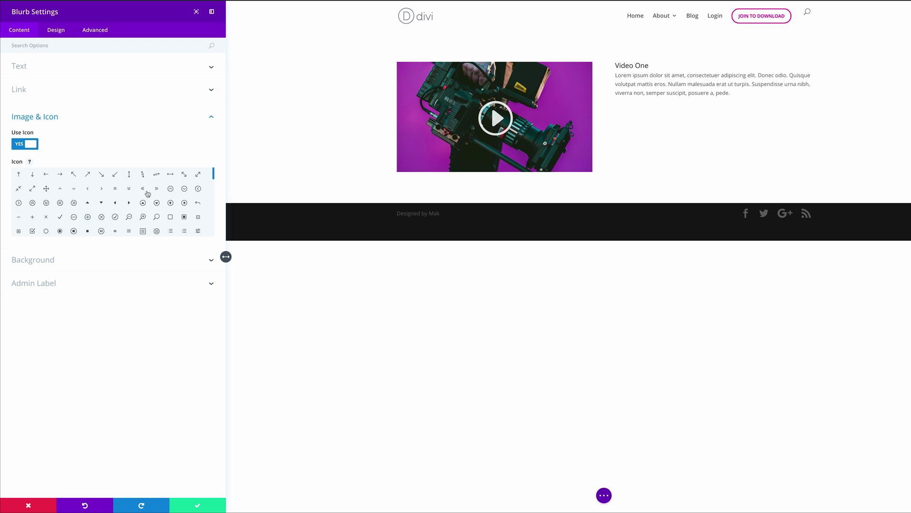
left_click(143, 189)
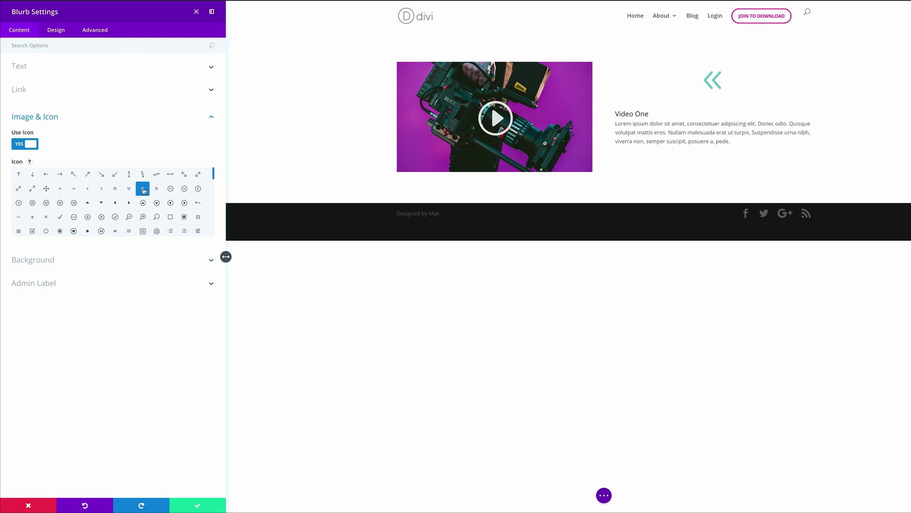
Step: Set the blurb's icon color to #666666
left_click(58, 31)
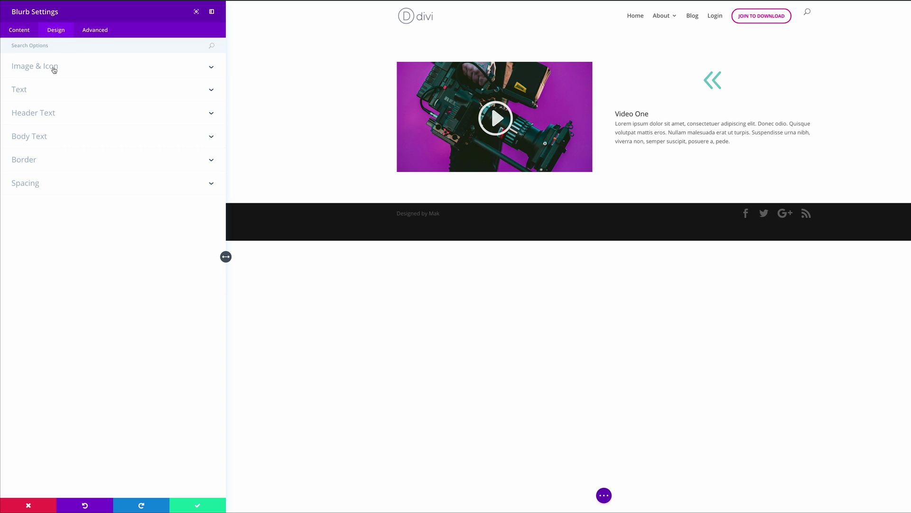
left_click(54, 69)
left_click(19, 95)
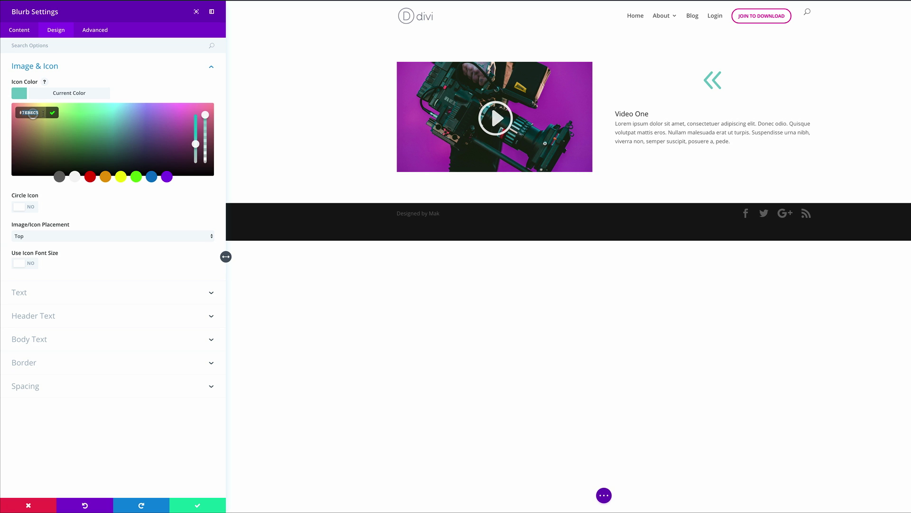
type("666666")
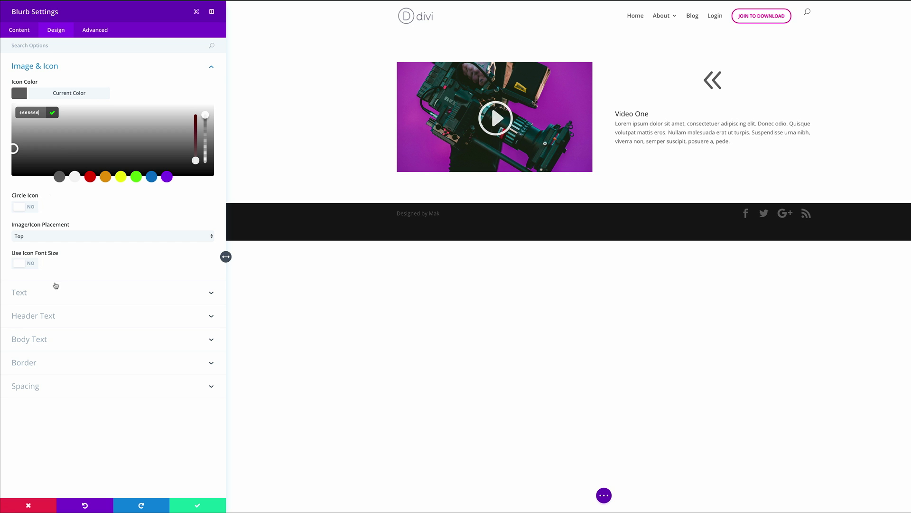
Step: Set the blurb's text color to Light and its text orientation to Center
left_click(27, 294)
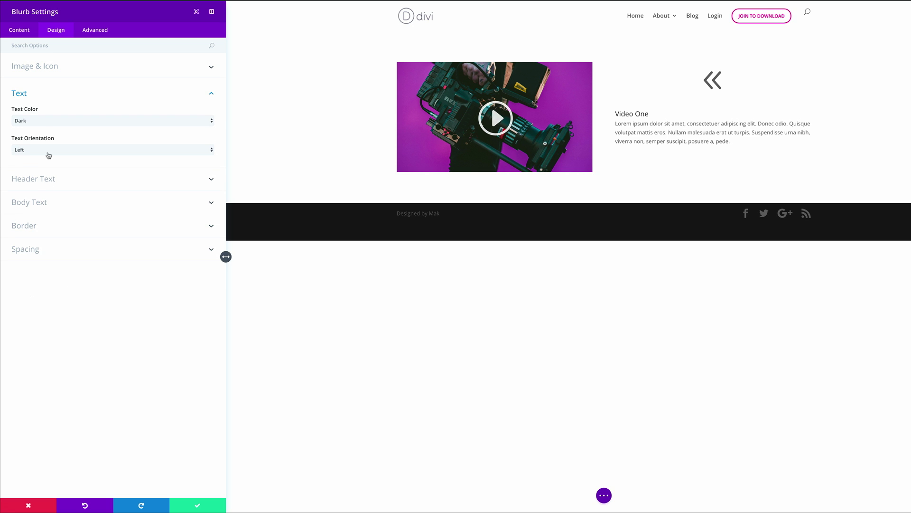
left_click(47, 120)
left_click(46, 127)
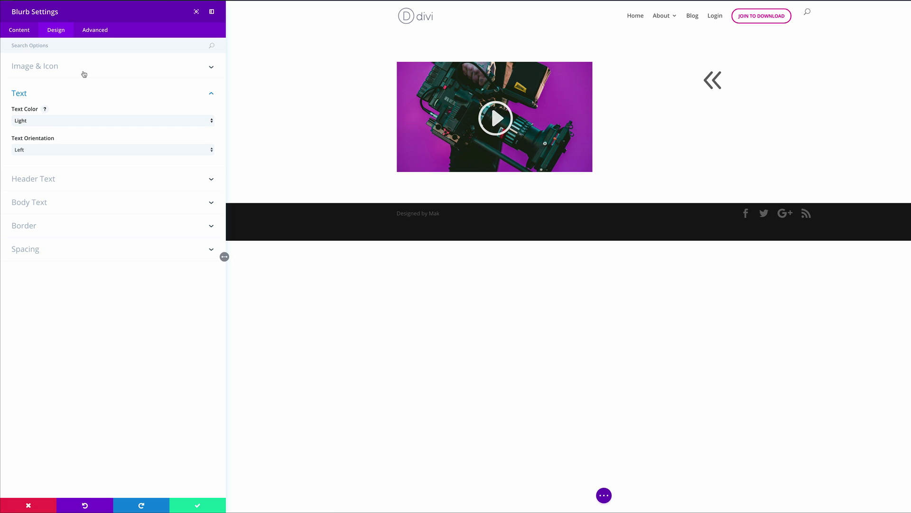
left_click(31, 151)
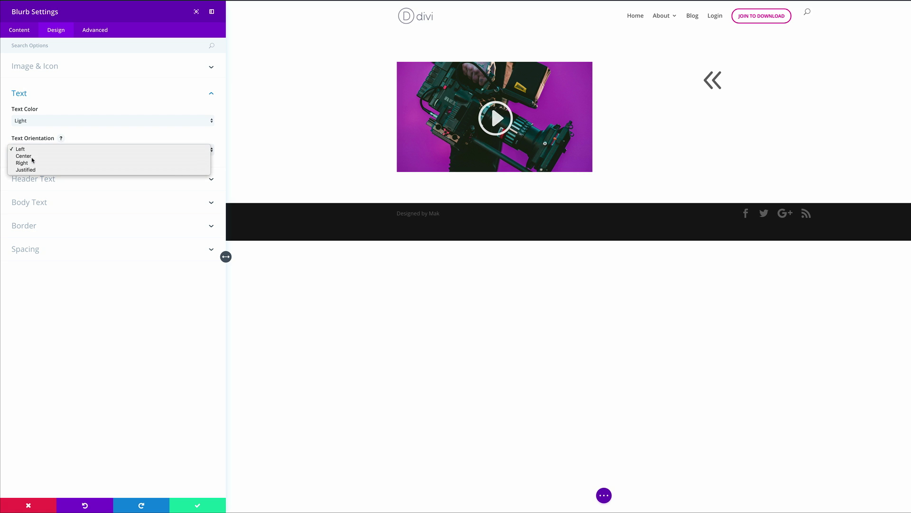
left_click(24, 156)
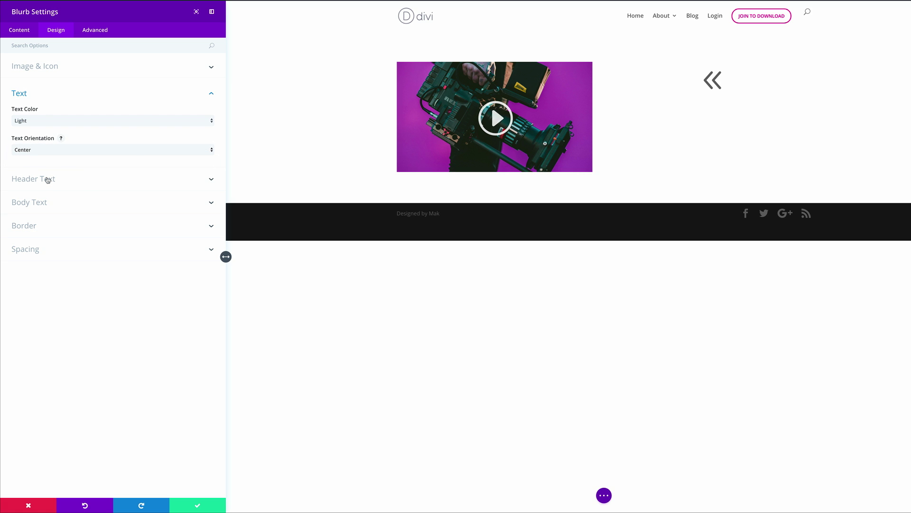
Step: Set the blurb's header font size to 52px
left_click(48, 180)
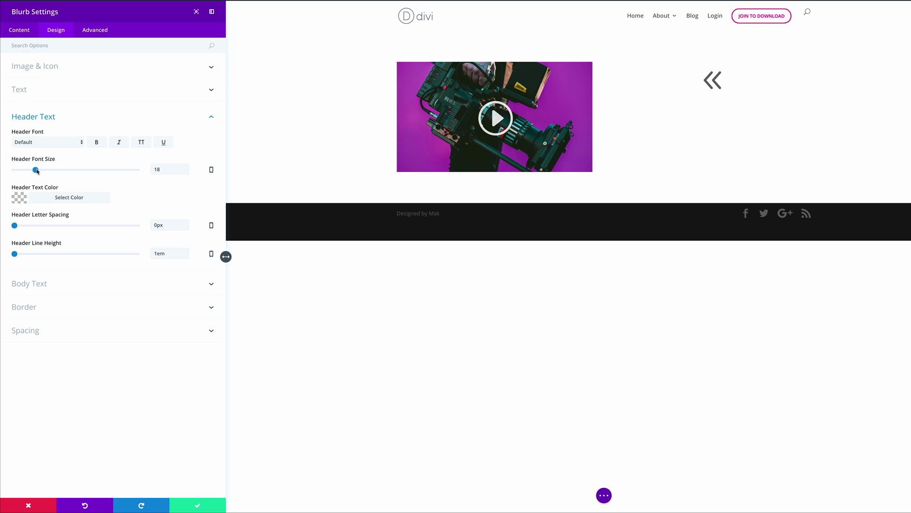
left_click_drag(37, 171, 41, 172)
left_click(151, 169)
key("Delete")
type("52")
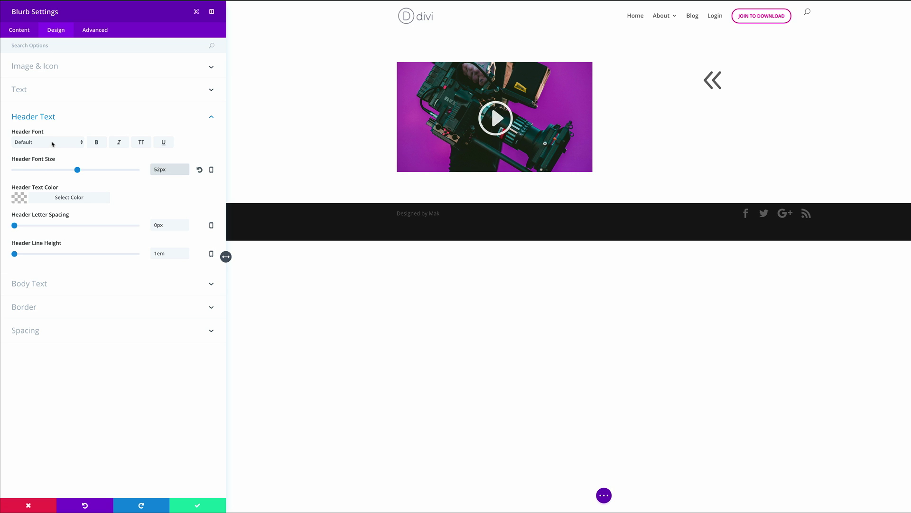
Step: Change the blurb's header font to Roboto and slightly increase the header letter spacing
left_click(53, 143)
scroll(38, 436, "down", 5)
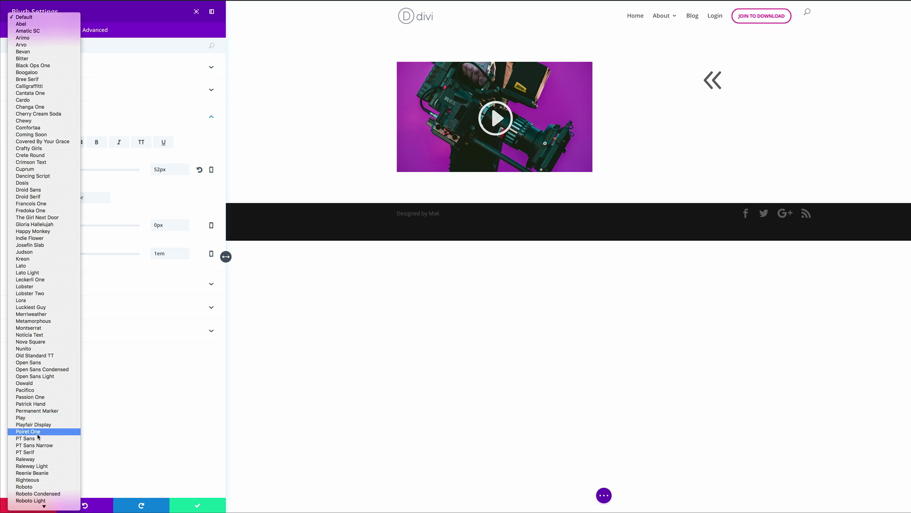
scroll(38, 434, "down", 3)
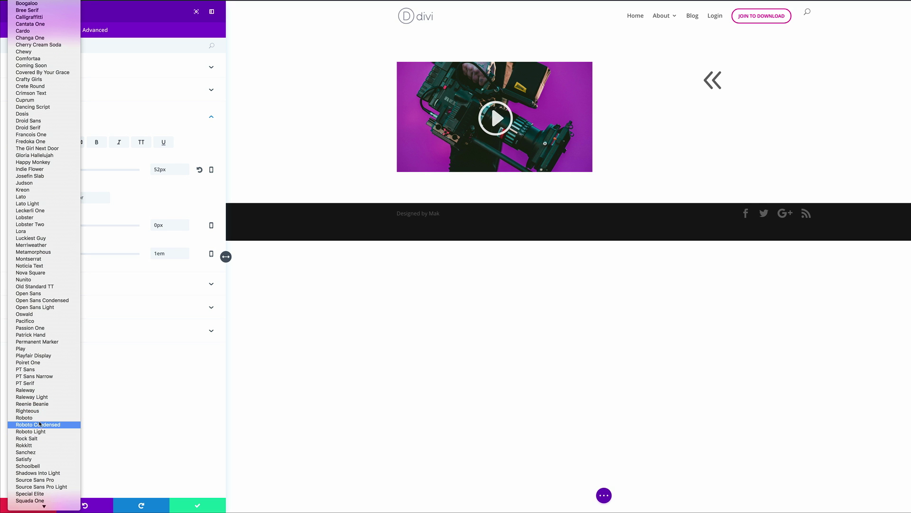
left_click(40, 418)
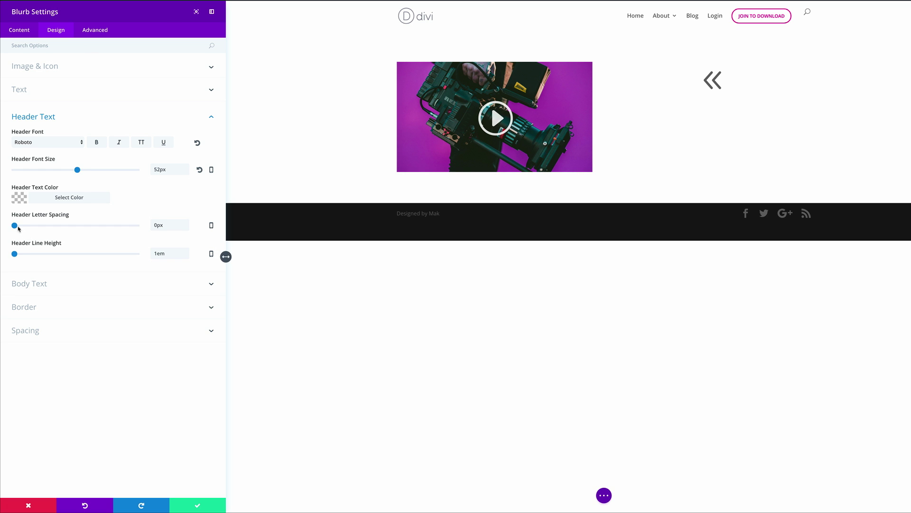
left_click_drag(15, 226, 17, 227)
Step: Set the blurb's body font to Open Sans with a font size of 20px
left_click(40, 285)
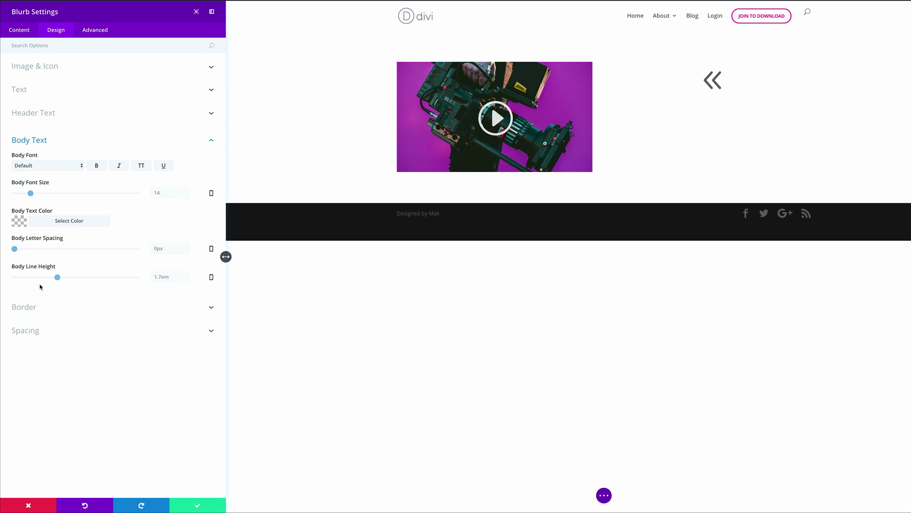
left_click(59, 166)
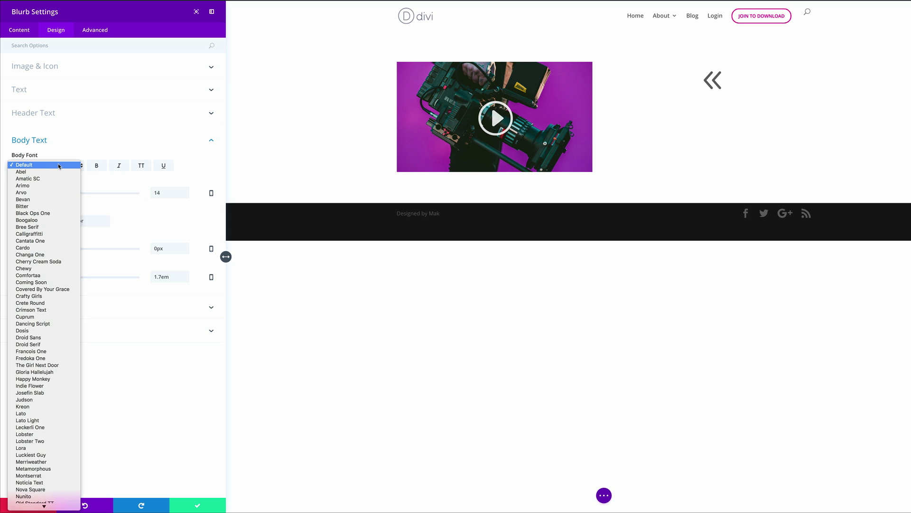
scroll(66, 382, "down", 5)
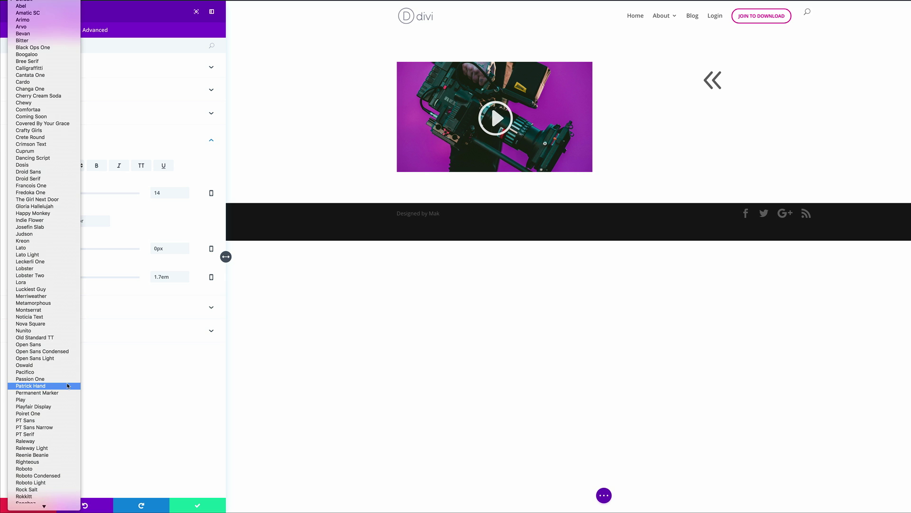
left_click(29, 337)
double_click(162, 192)
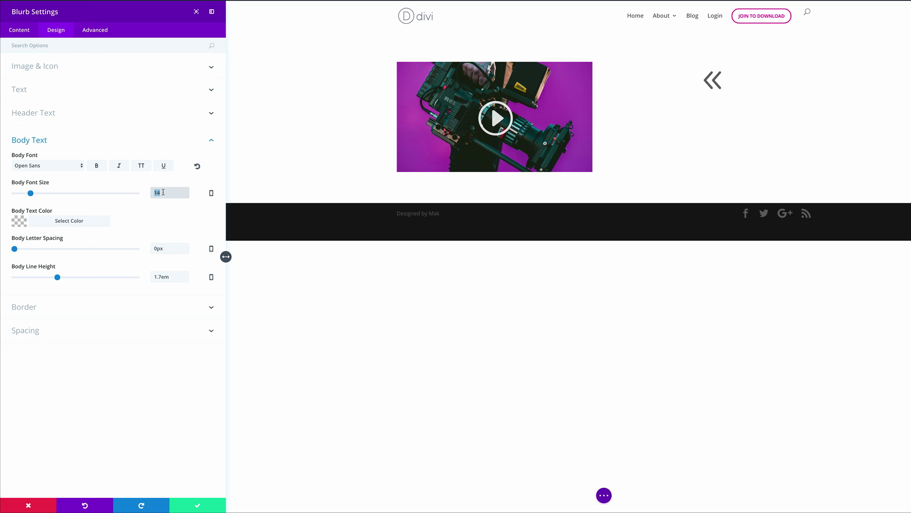
type("20")
Step: Set the blurb's body text color to #dddddd
left_click(19, 220)
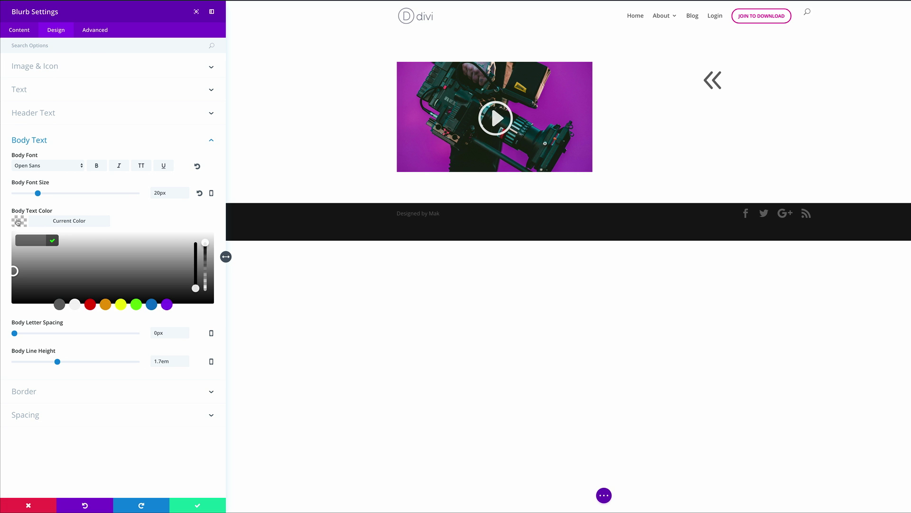
left_click(28, 240)
type("#dddddd")
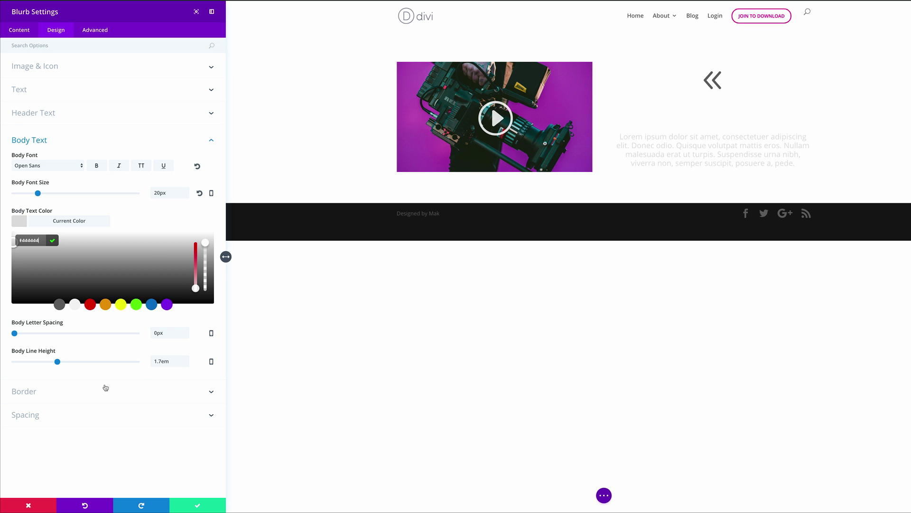
Step: Give the blurb custom tablet padding of 20px at the top and 20px at the bottom
left_click(71, 416)
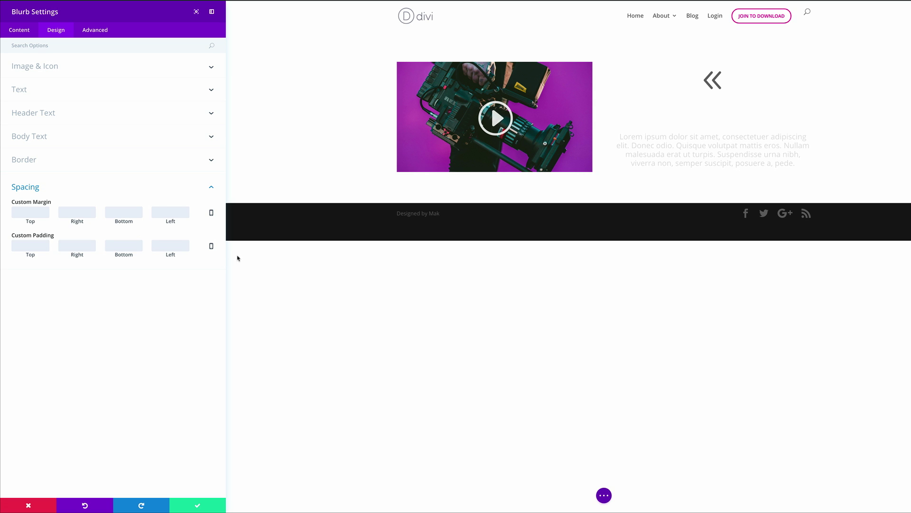
left_click(211, 246)
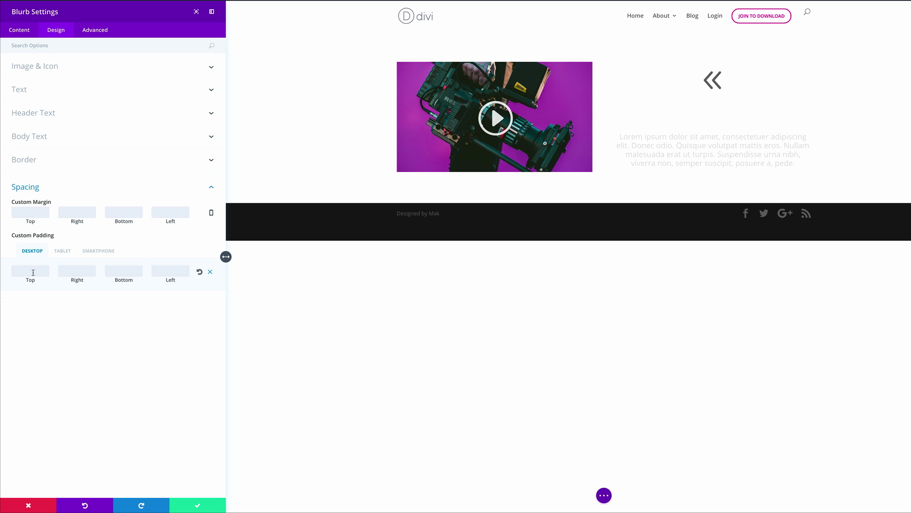
left_click(64, 252)
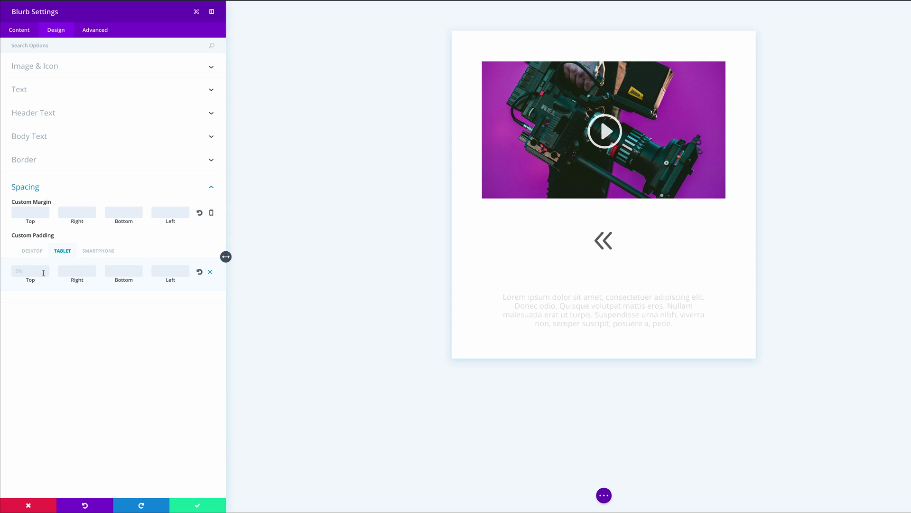
type("20")
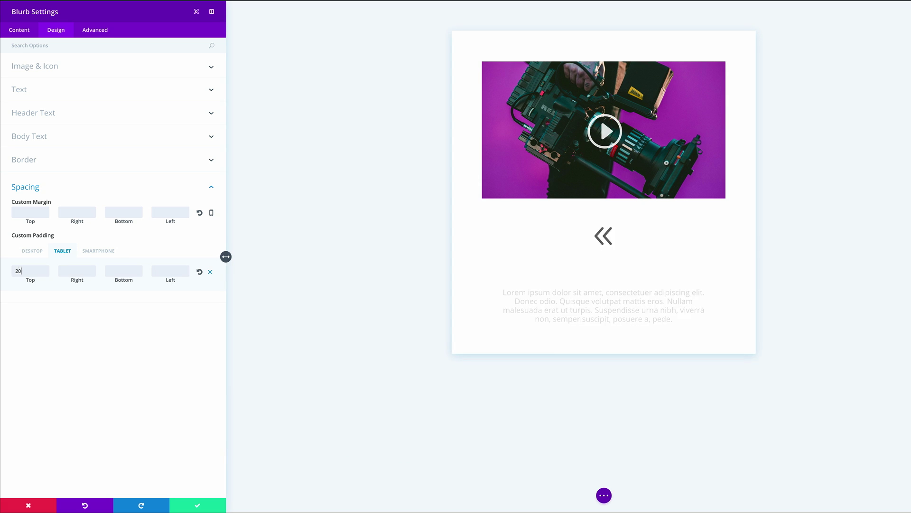
left_click(119, 273)
type("20")
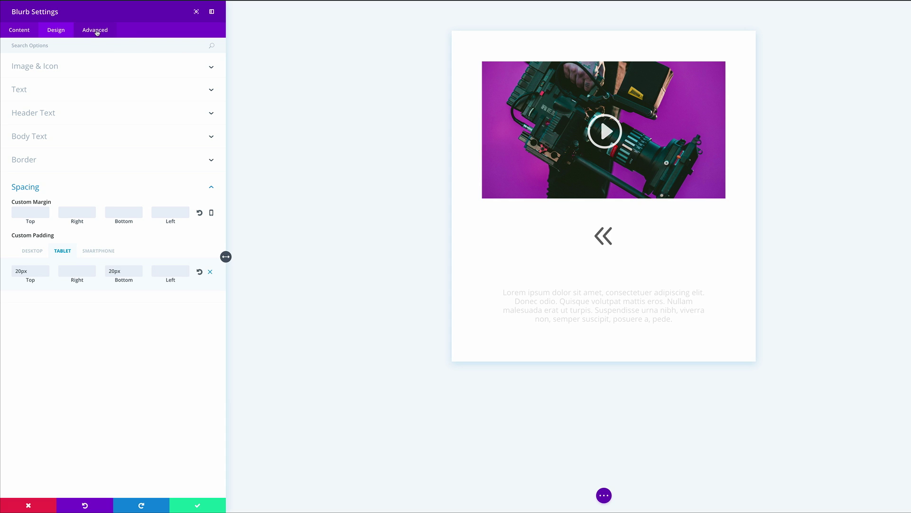
Step: Set the blurb's image/icon animation to Right To Left and save the module settings
left_click(95, 30)
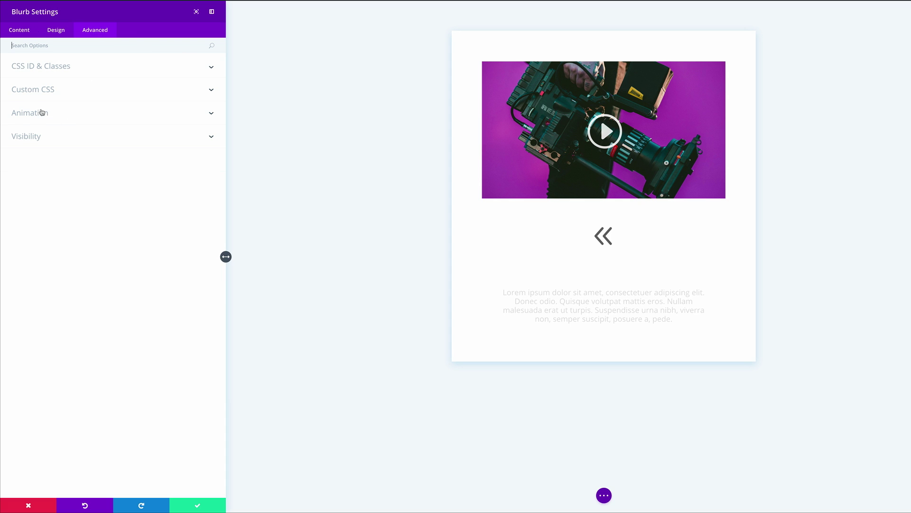
left_click(42, 113)
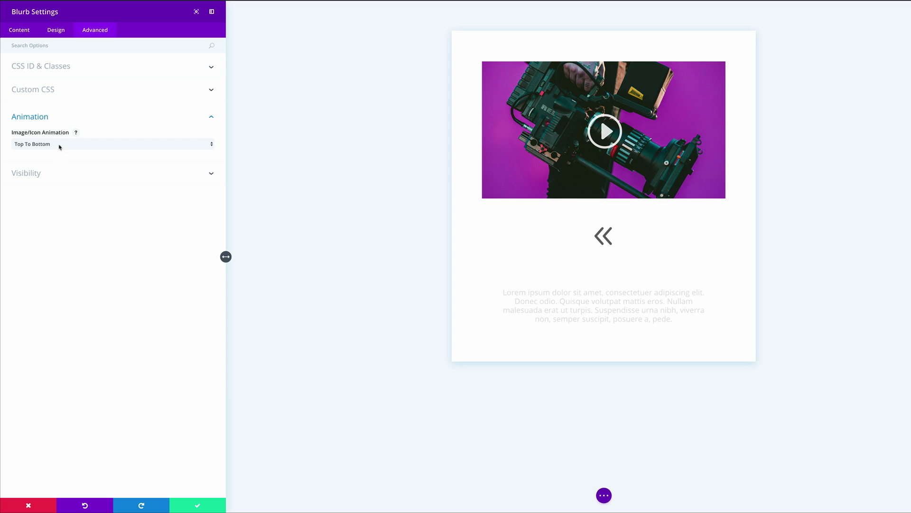
left_click(62, 145)
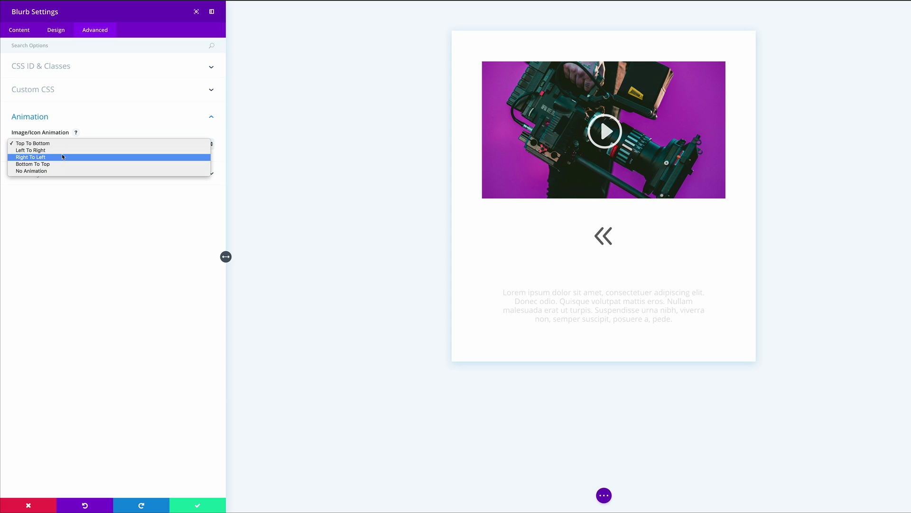
left_click(63, 158)
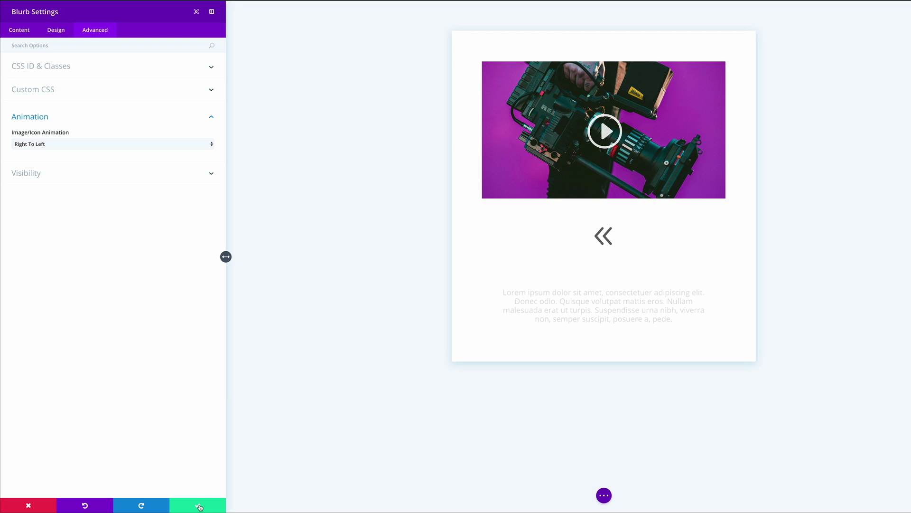
left_click(200, 507)
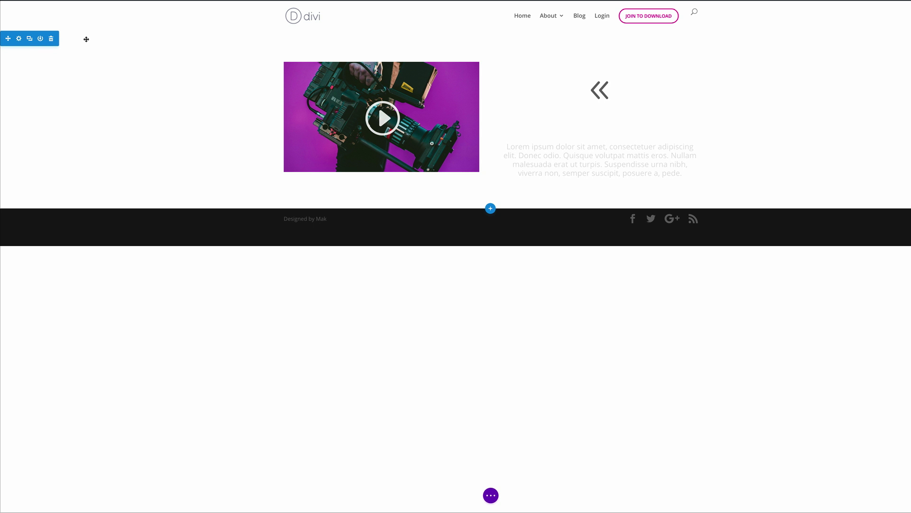
Step: Set the section's background image to the first camera-on-dark-desk photo in the media library and enable its parallax effect
left_click(19, 40)
left_click(27, 68)
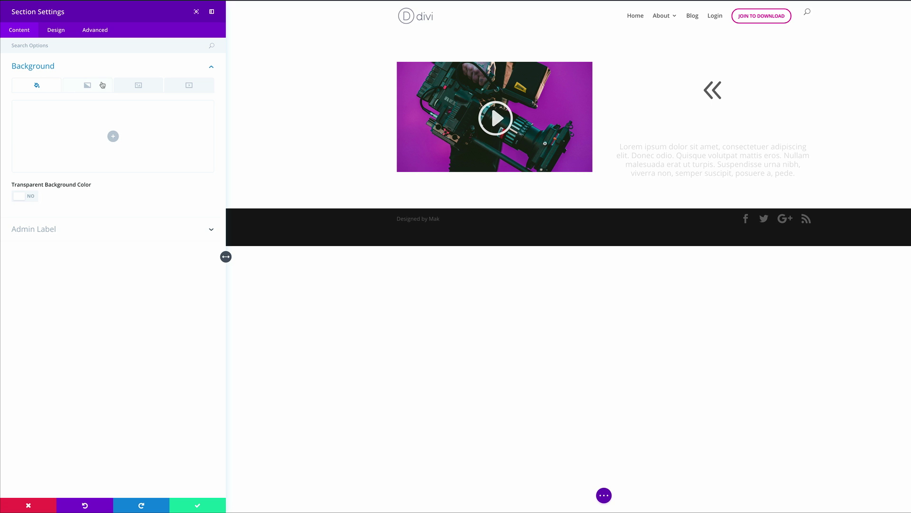
left_click(140, 86)
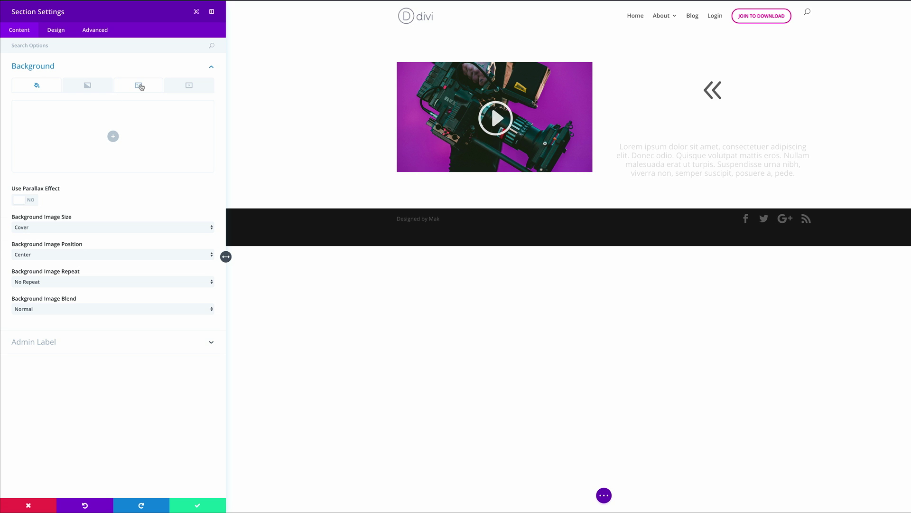
left_click(113, 137)
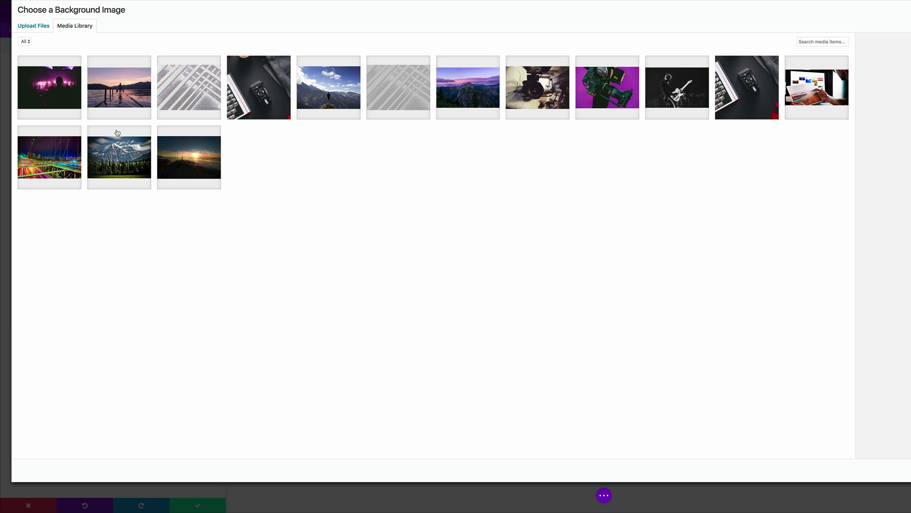
left_click(271, 101)
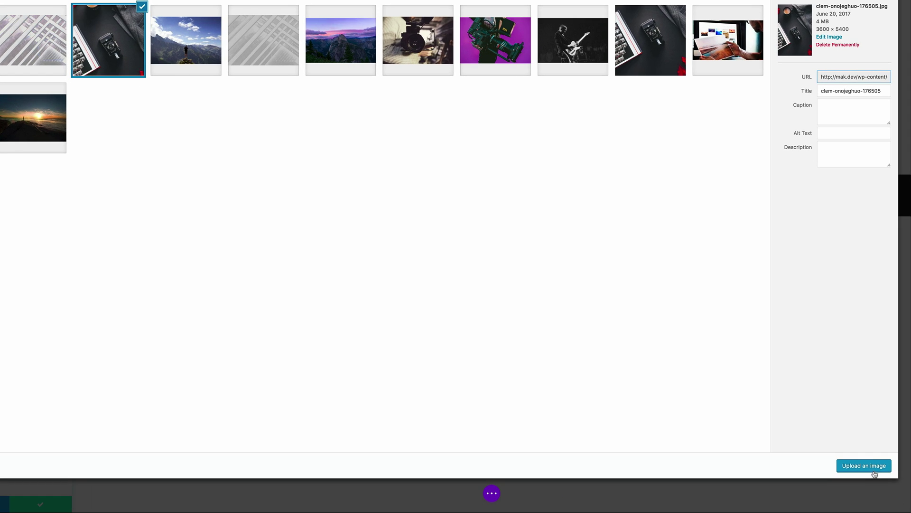
left_click(868, 466)
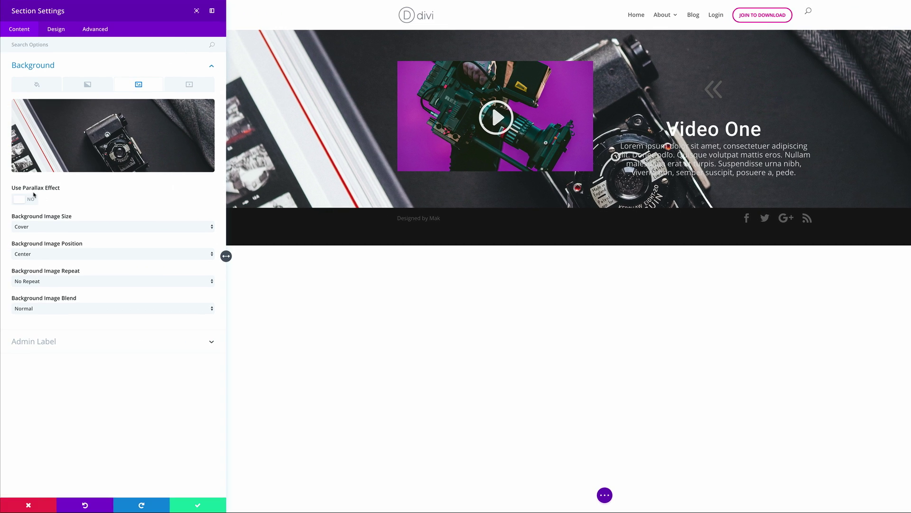
left_click(32, 203)
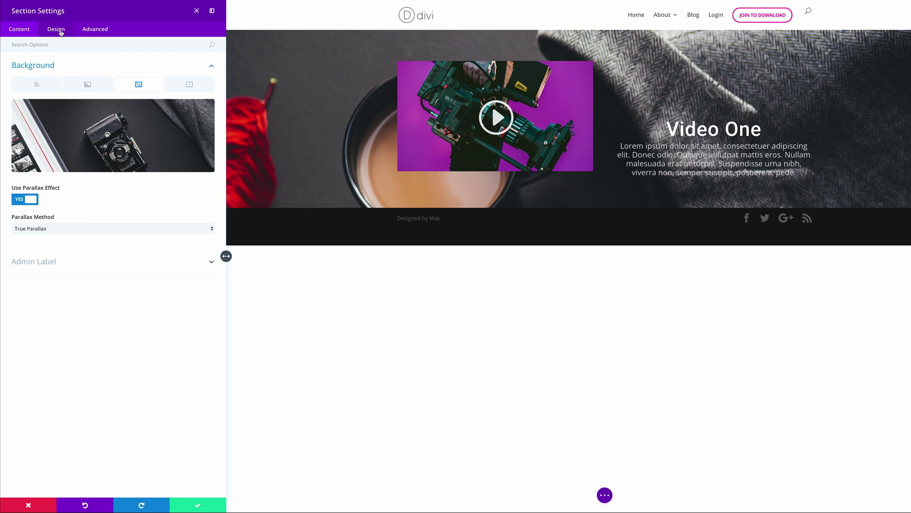
Step: Set the section's custom top and bottom padding to 0px and save the section settings
left_click(63, 32)
left_click(45, 93)
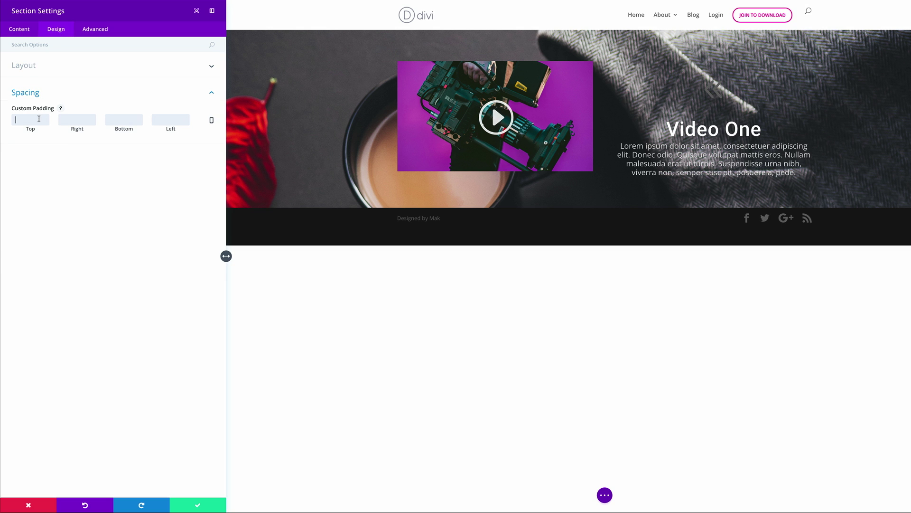
left_click(39, 119)
type("0")
left_click(121, 119)
type("0")
left_click(180, 434)
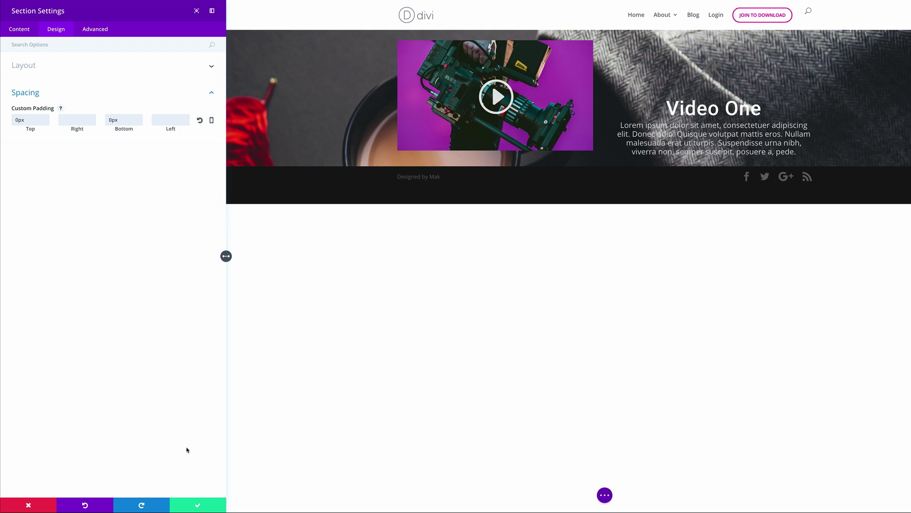
left_click(198, 507)
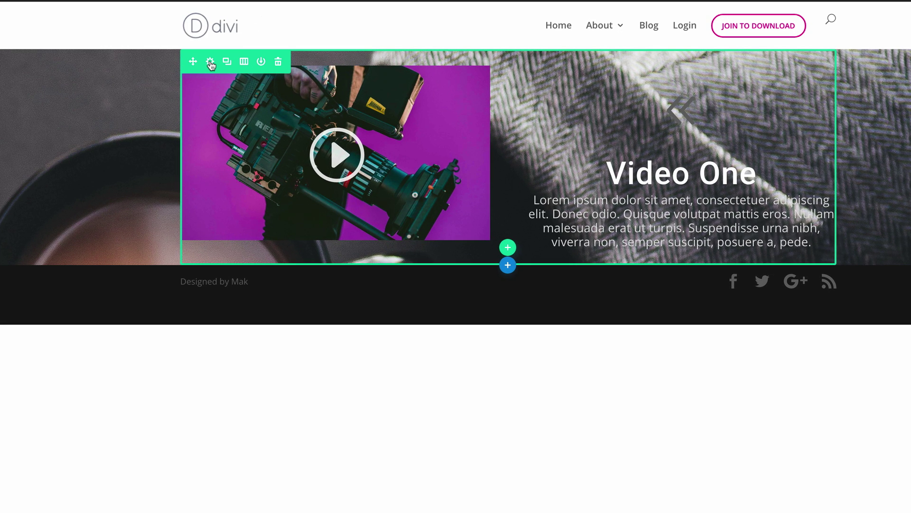
Step: Set the row's column 2 background colour to rgba(0,0,0,0.69)
left_click(210, 62)
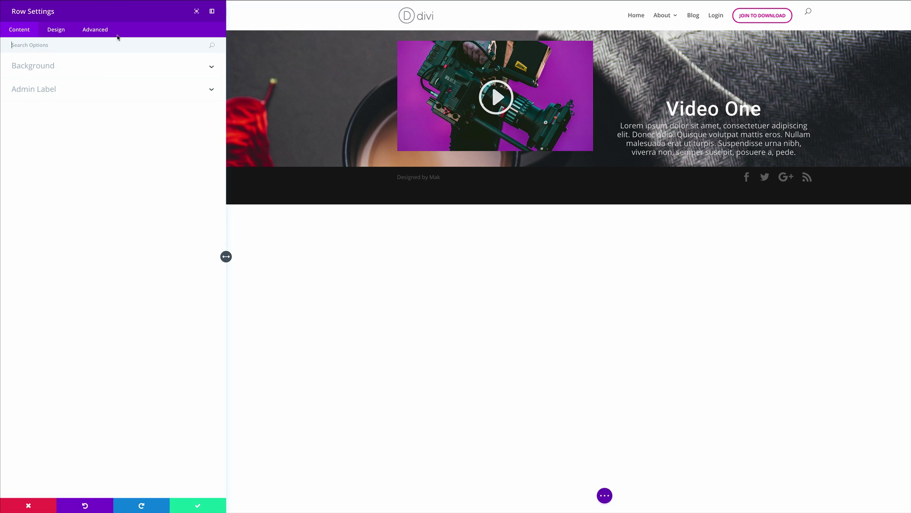
left_click(96, 72)
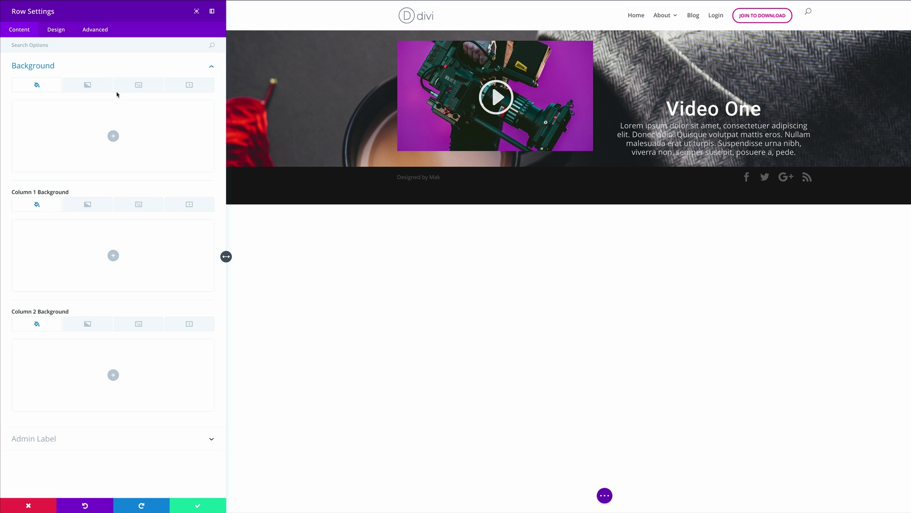
left_click(113, 376)
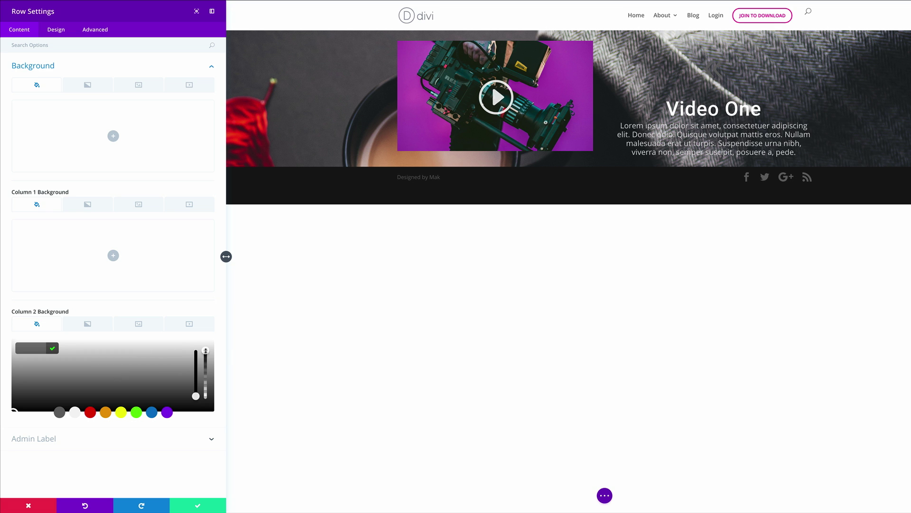
left_click_drag(205, 350, 205, 356)
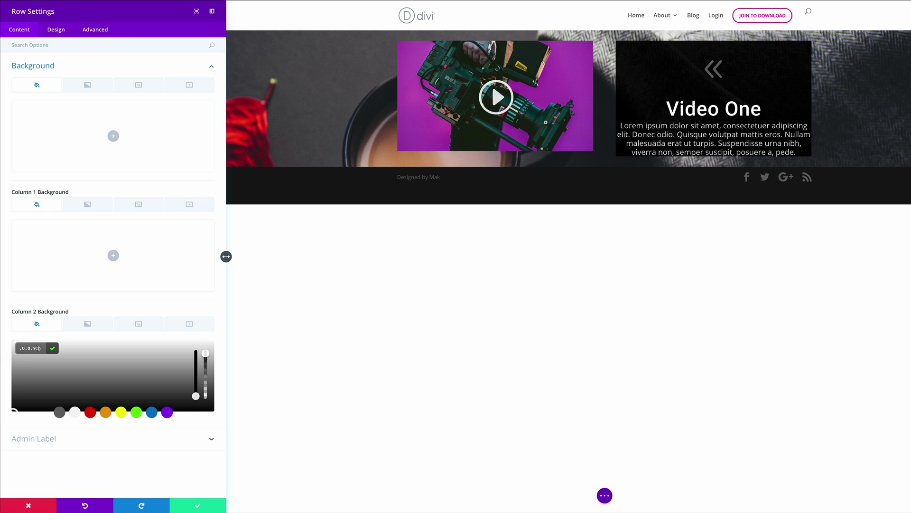
left_click_drag(27, 347, 22, 348)
type("rgba(0,0,0,0.69)")
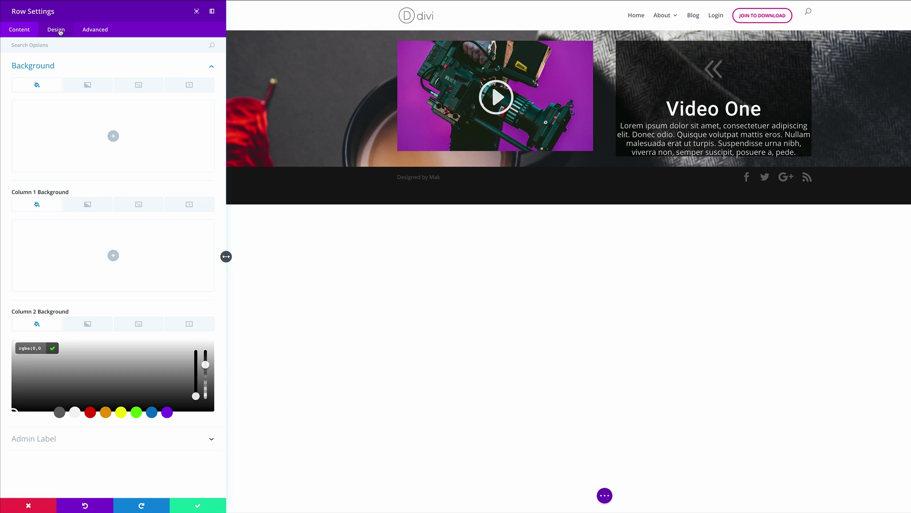
Step: Make the row fullwidth with a custom gutter width of 1 and equalized column heights
left_click(58, 31)
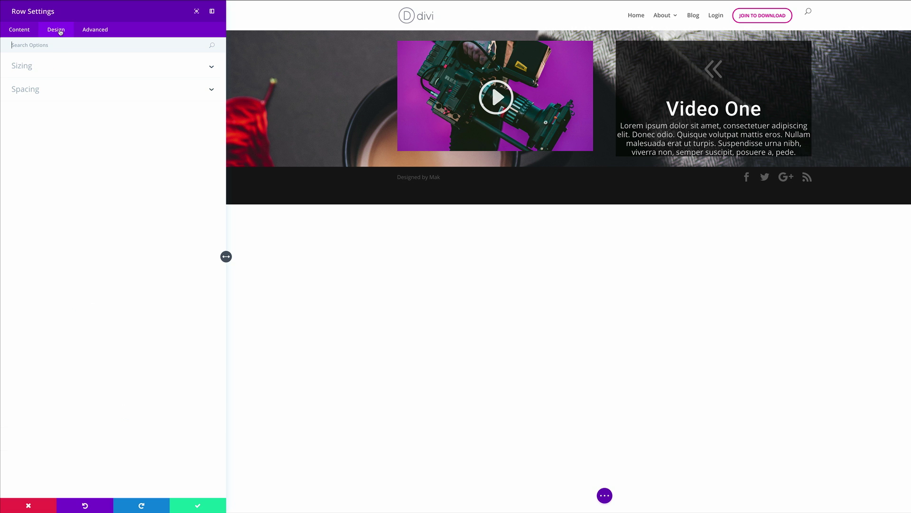
left_click(38, 70)
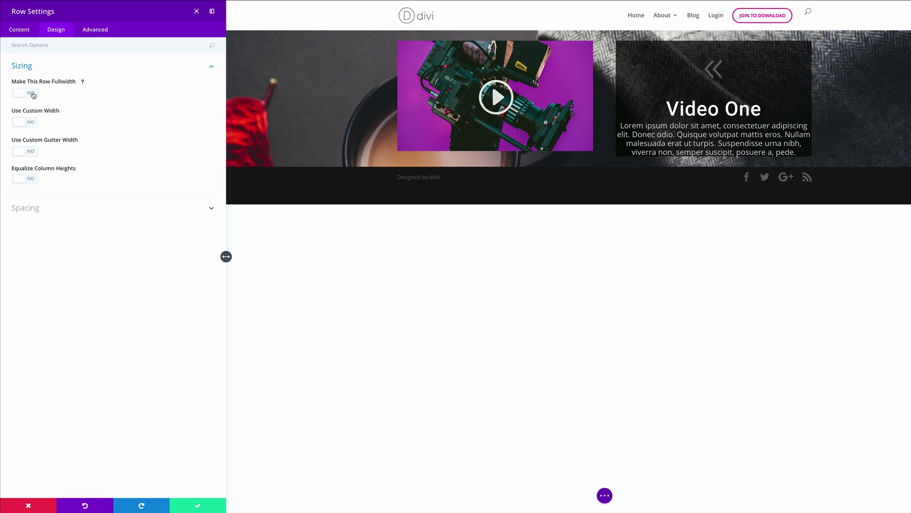
left_click(33, 93)
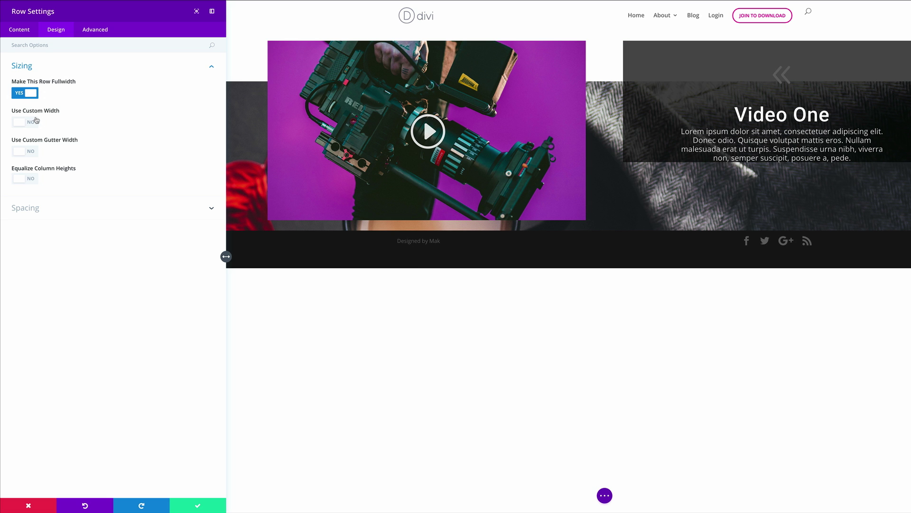
left_click(32, 152)
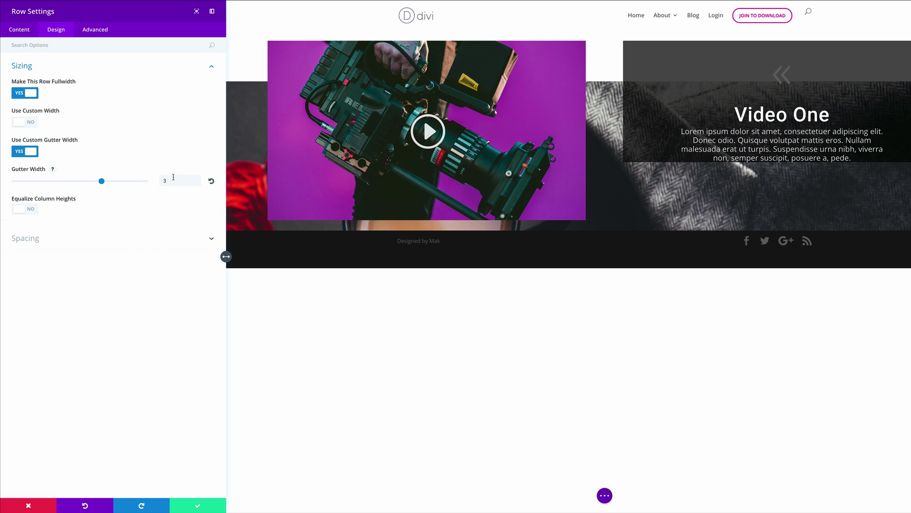
double_click(172, 178)
type("1")
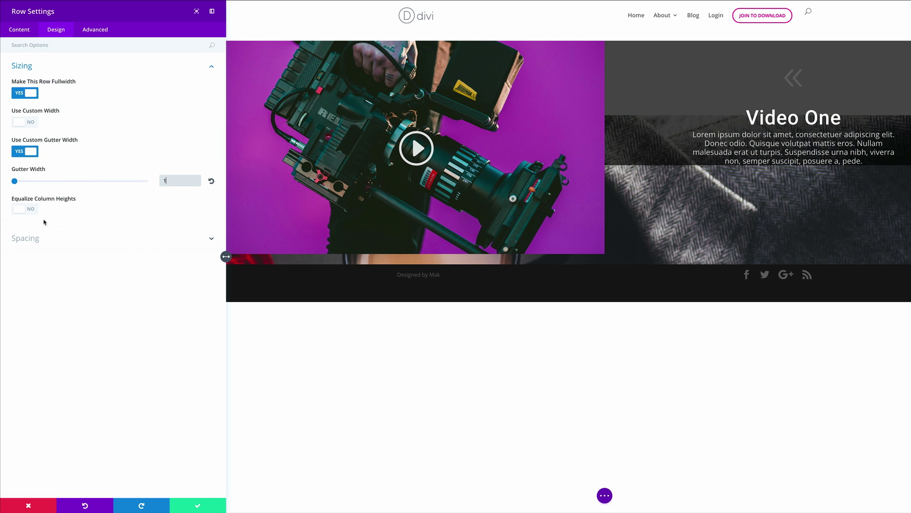
left_click(33, 211)
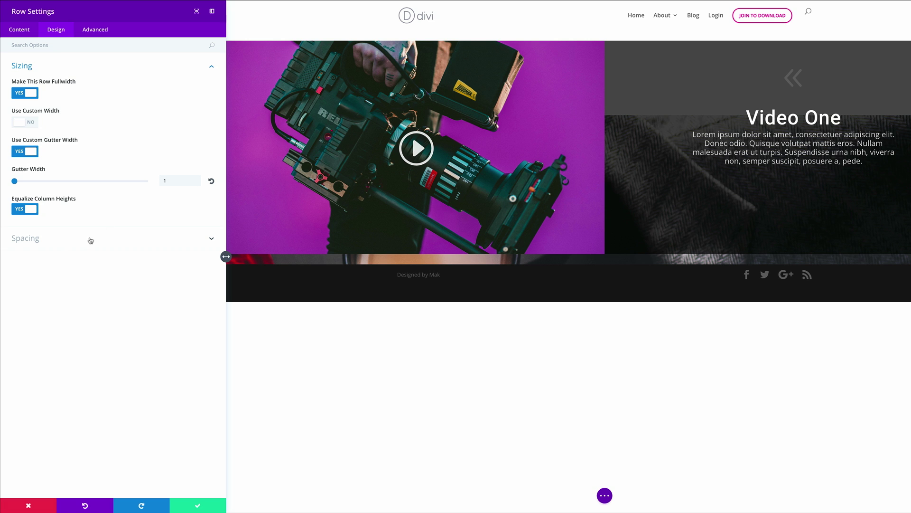
Step: Set the custom padding of column 1 and column 2 to 0px on all four sides
left_click(29, 238)
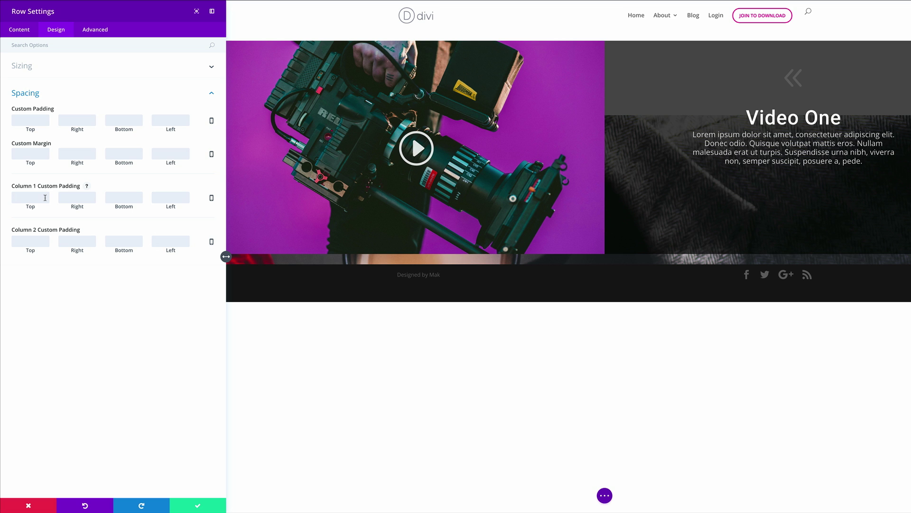
left_click(30, 197)
type("0")
key("Tab")
type("0")
key("Tab")
type("0")
key("Tab")
type("0")
key("Tab")
type("0")
key("Tab")
type("0")
key("Tab")
type("0")
key("Tab")
Step: Set the row's own custom padding to 0px on all four sides
left_click(35, 115)
type("0")
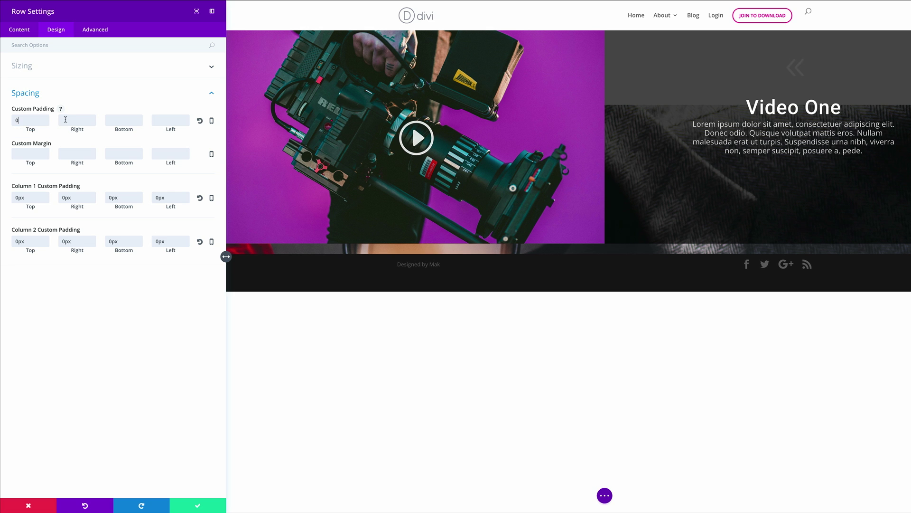
key("Tab")
type("0")
left_click(131, 122)
type("0")
key("Tab")
type("0")
Step: Set the row's custom margin to 0 and save the row settings
key("Tab")
type("0")
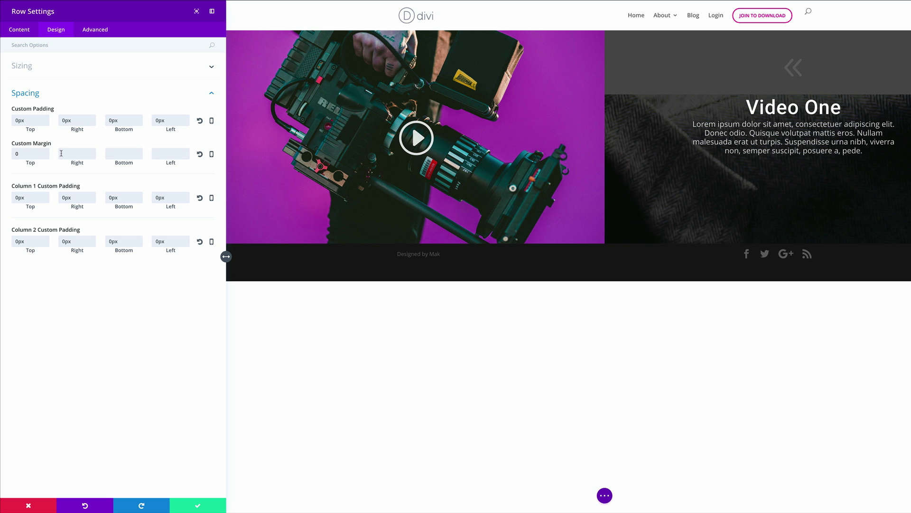
type("0")
left_click(116, 153)
left_click(166, 153)
type("0")
left_click(209, 259)
left_click(197, 502)
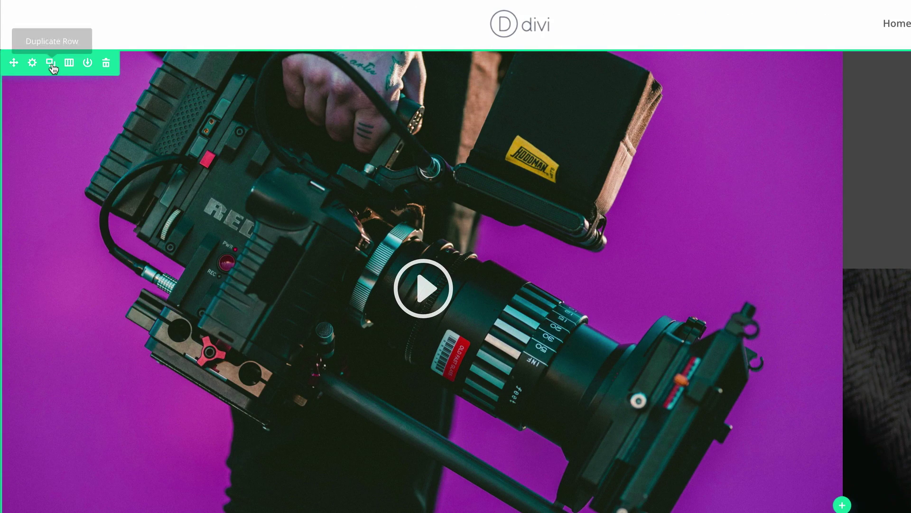
Step: Duplicate the row and swap the copy's modules so its blurb is in the first column and its video in the second
left_click(50, 64)
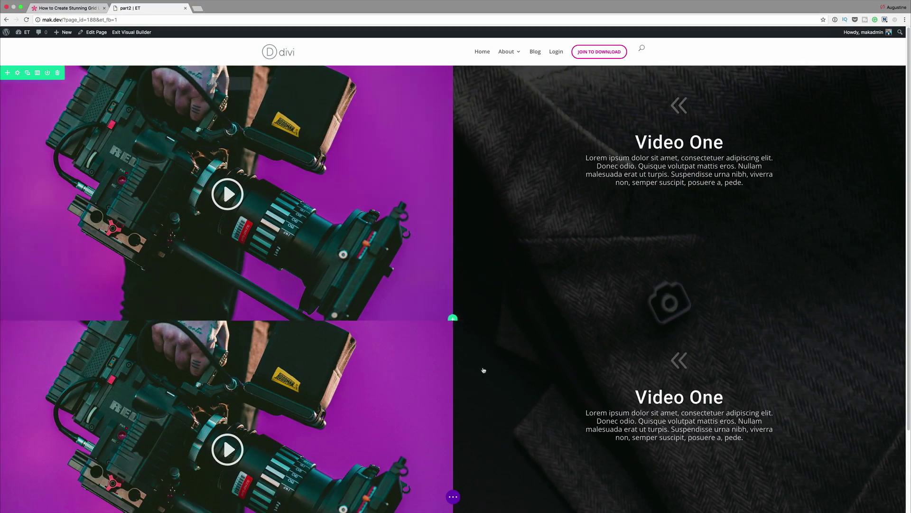
scroll(223, 437, "down", 3)
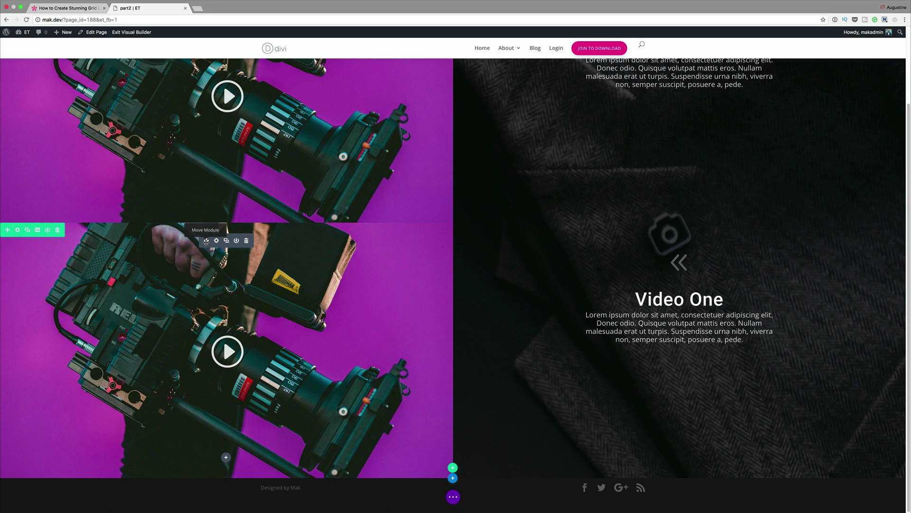
left_click_drag(206, 241, 643, 359)
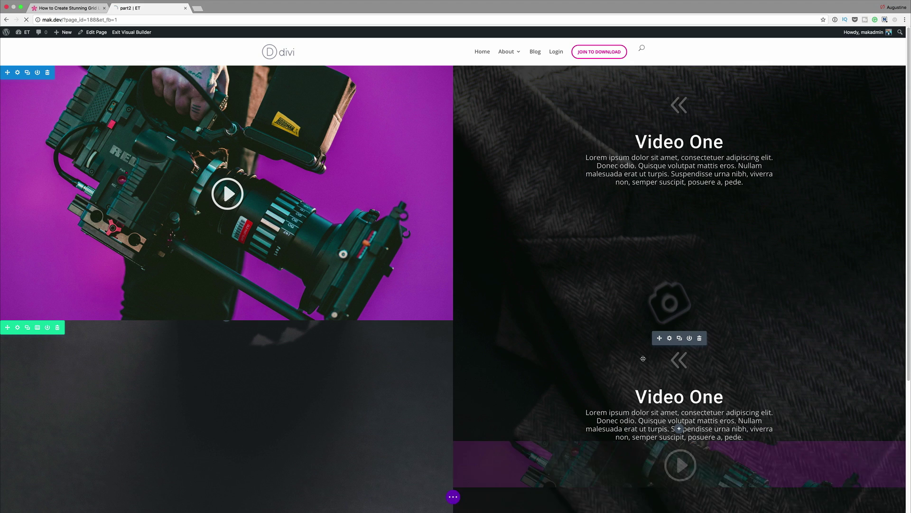
scroll(512, 395, "down", 5)
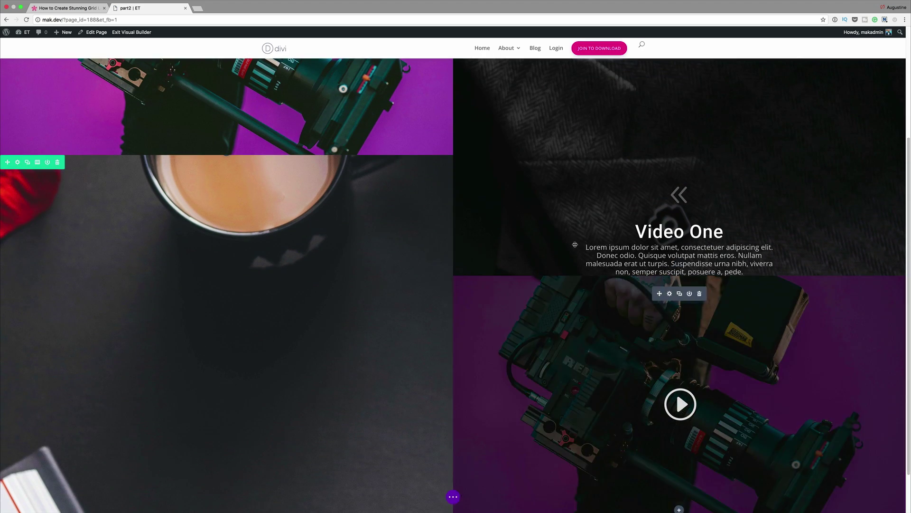
left_click_drag(579, 237, 498, 335)
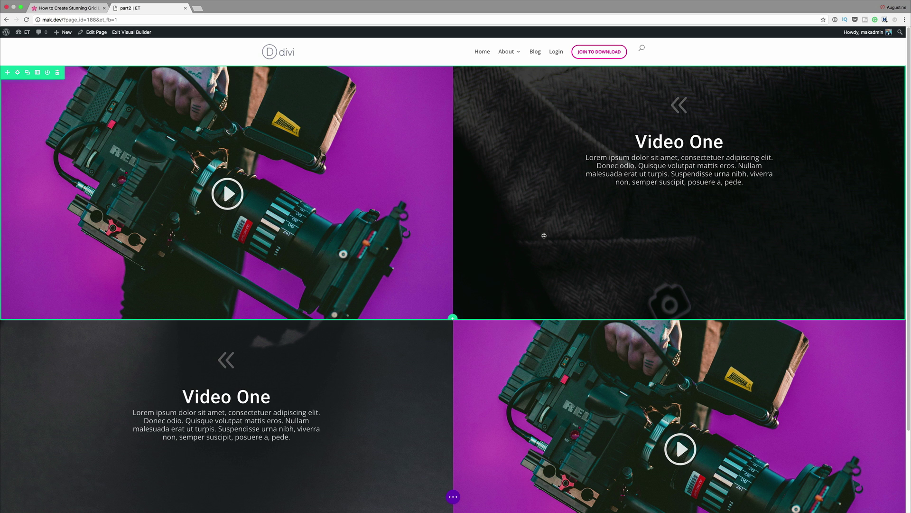
Step: Give the second row's blurb a semi-transparent black background and the right-pointing double-arrow icon, and save the module settings
scroll(325, 339, "down", 3)
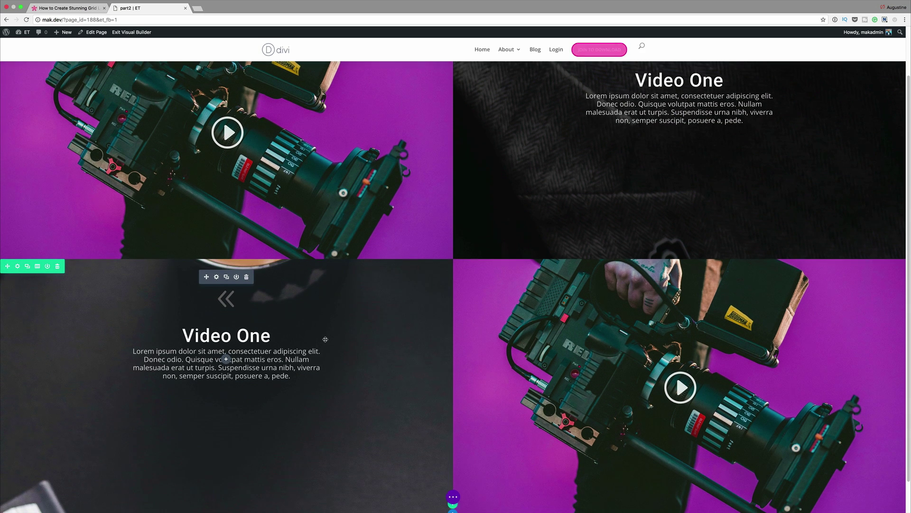
left_click(217, 274)
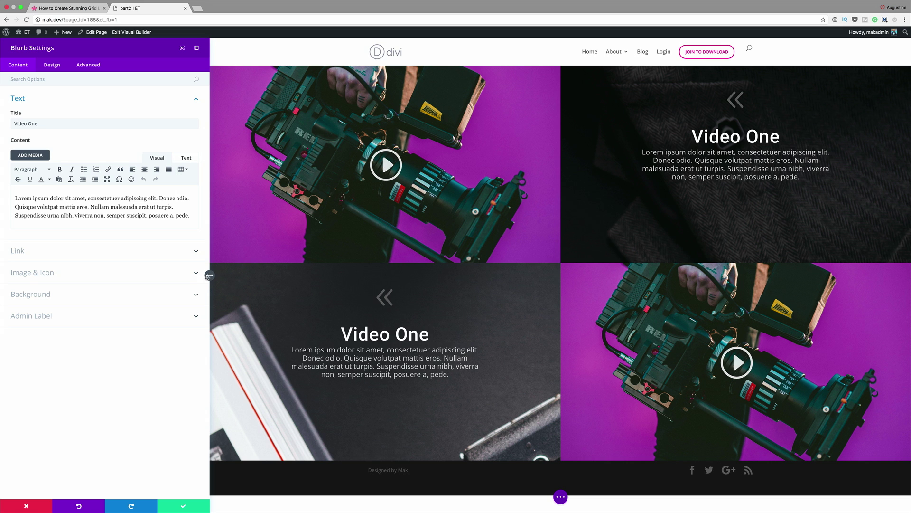
left_click(30, 294)
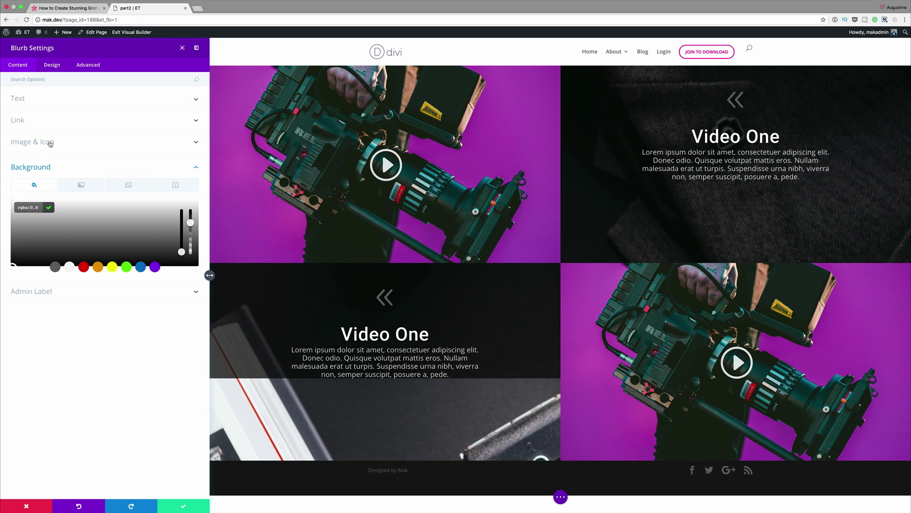
left_click(50, 143)
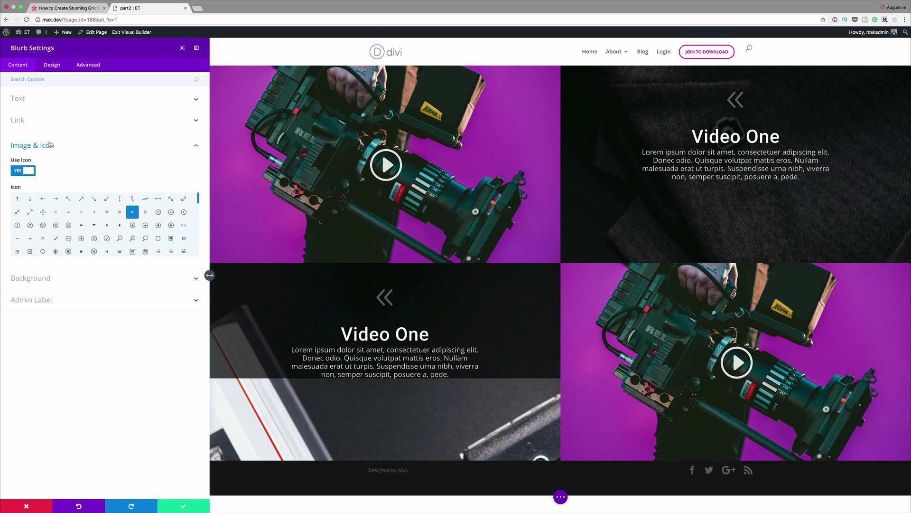
left_click(145, 212)
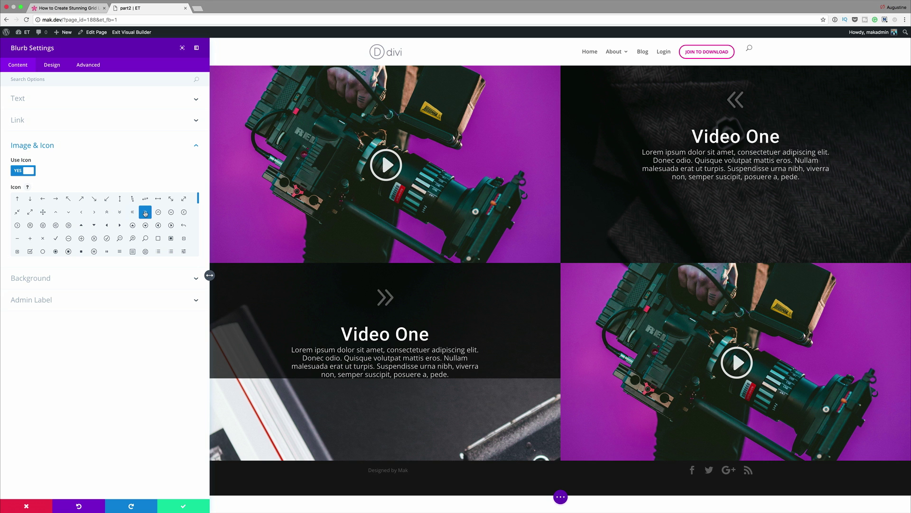
left_click(185, 506)
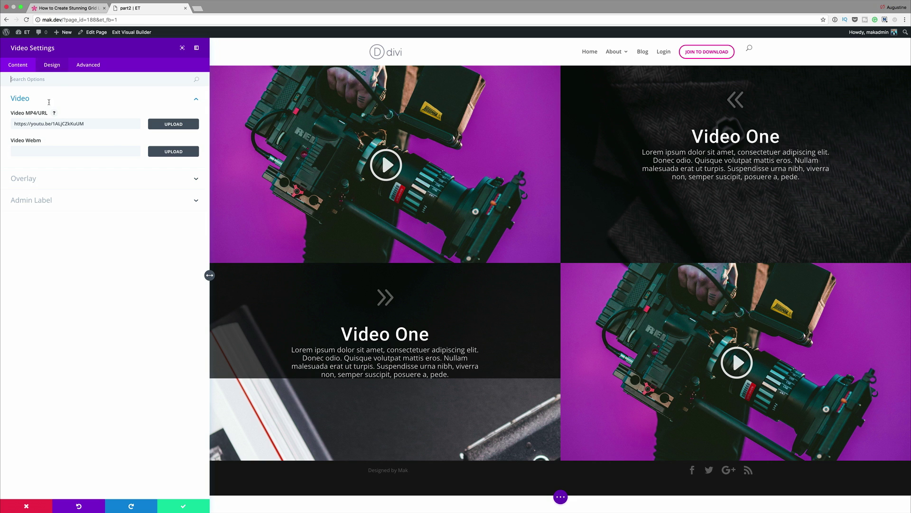
Step: Replace the second row's video overlay image with the media library photo of a camera rig held against a light sweater
left_click(51, 66)
left_click(18, 65)
left_click(28, 179)
left_click(180, 149)
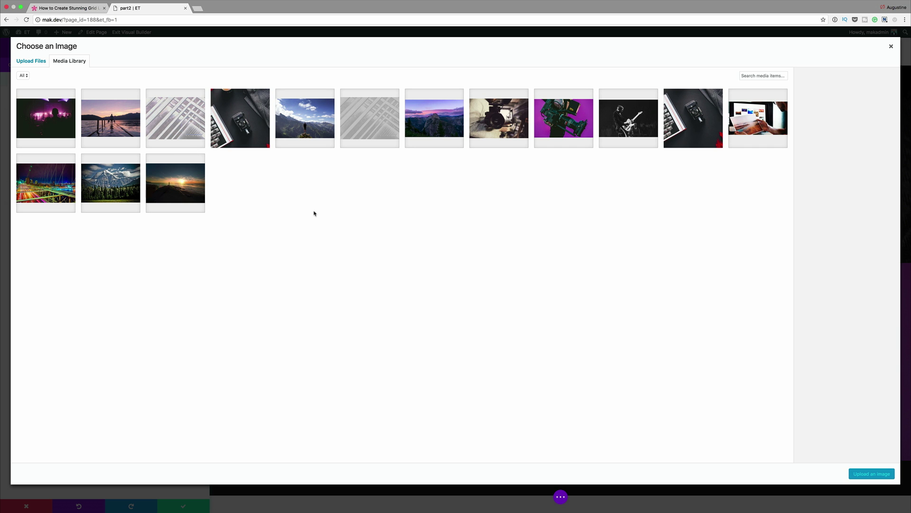
left_click(517, 125)
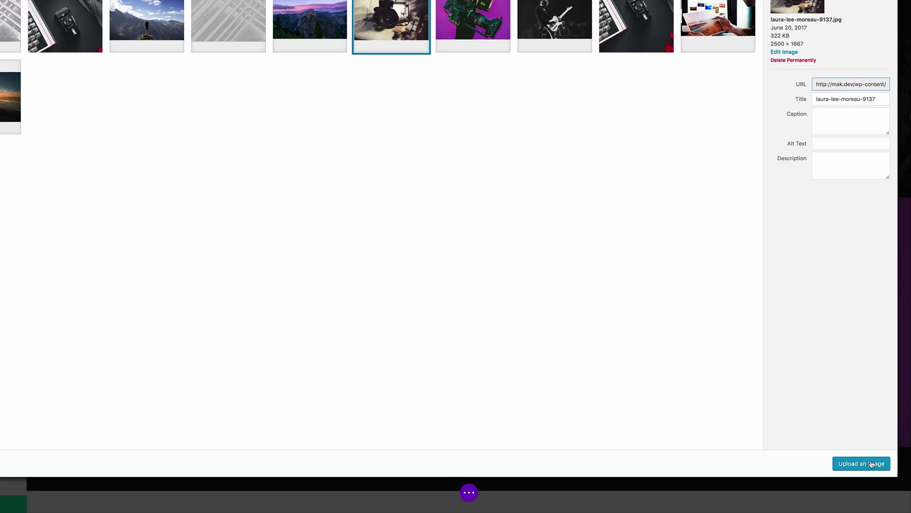
left_click(872, 474)
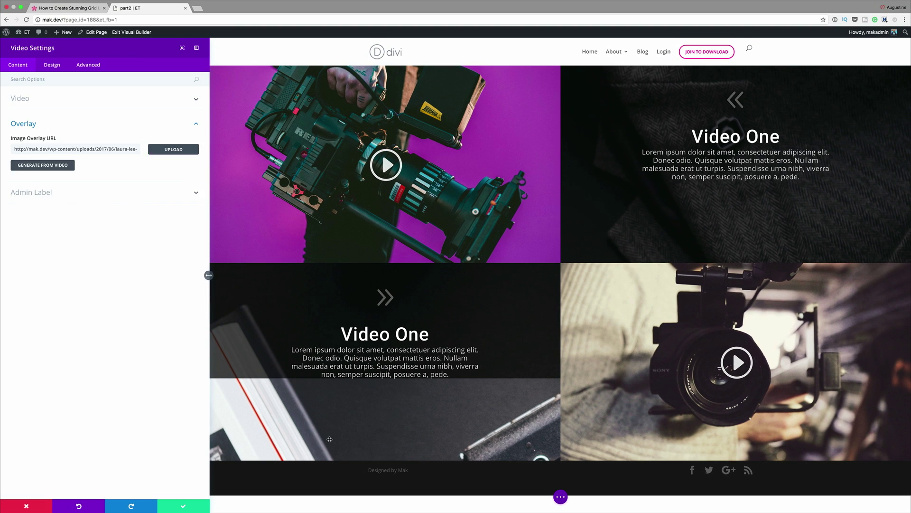
Step: Set the image/icon animation of the second row's blurb to Left To Right
left_click(0, 279)
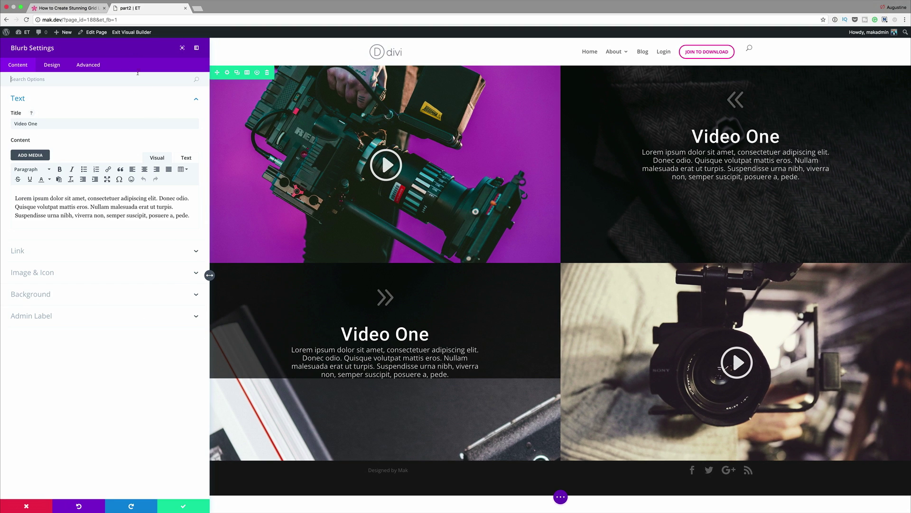
left_click(98, 65)
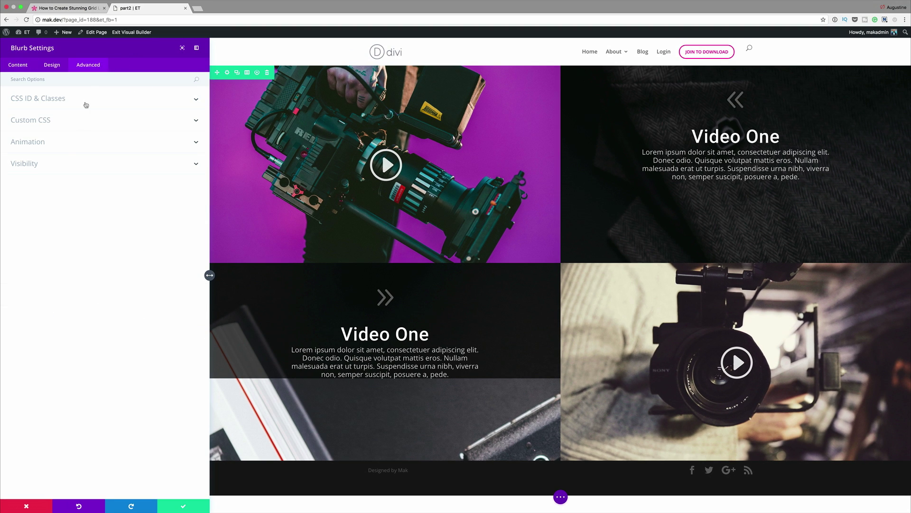
left_click(46, 144)
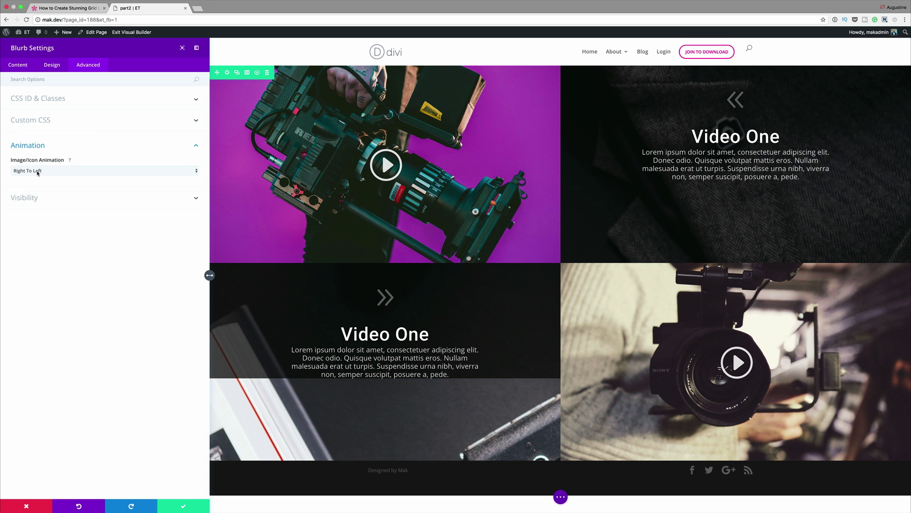
left_click(38, 172)
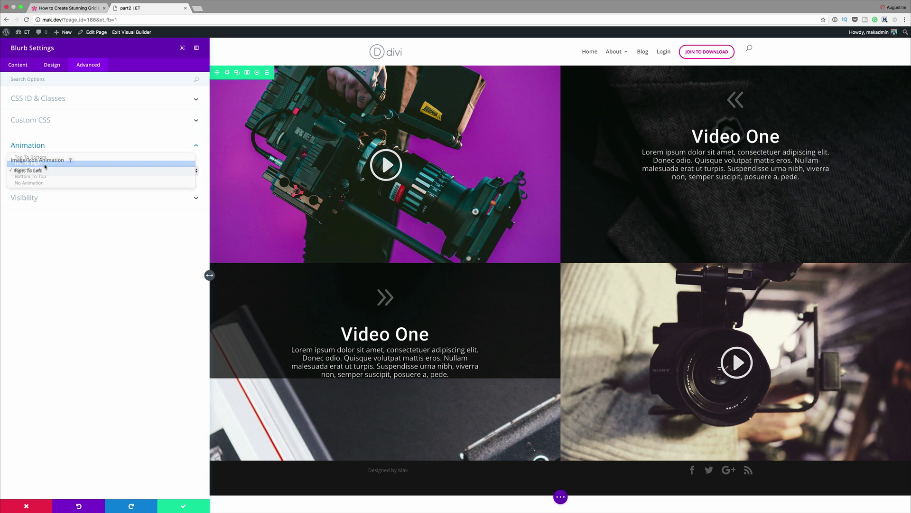
left_click(45, 164)
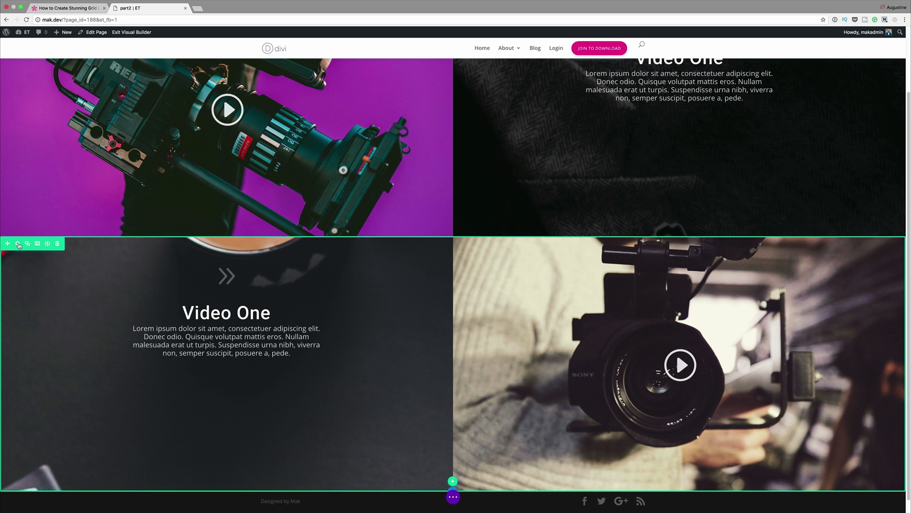
Step: Remove the second row's column 2 background colour and give its column 1 the copied semi-transparent black rgba background instead
left_click(18, 244)
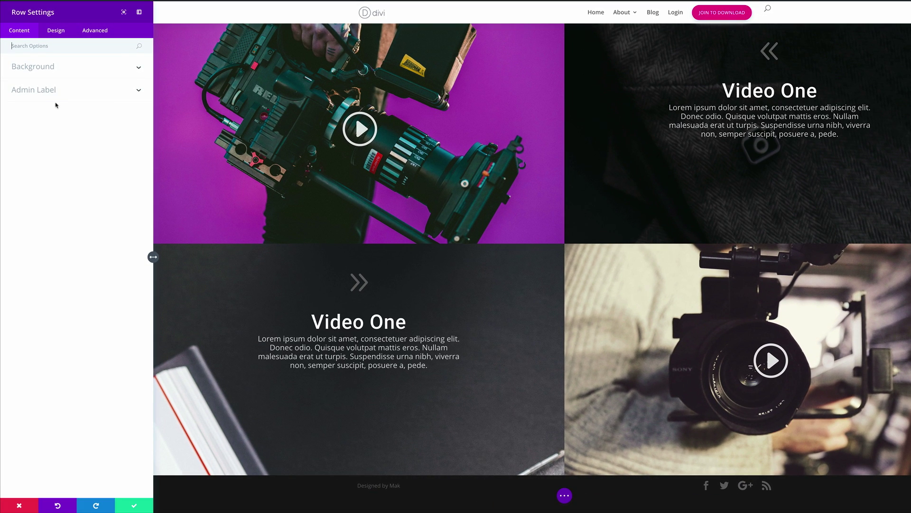
left_click(51, 67)
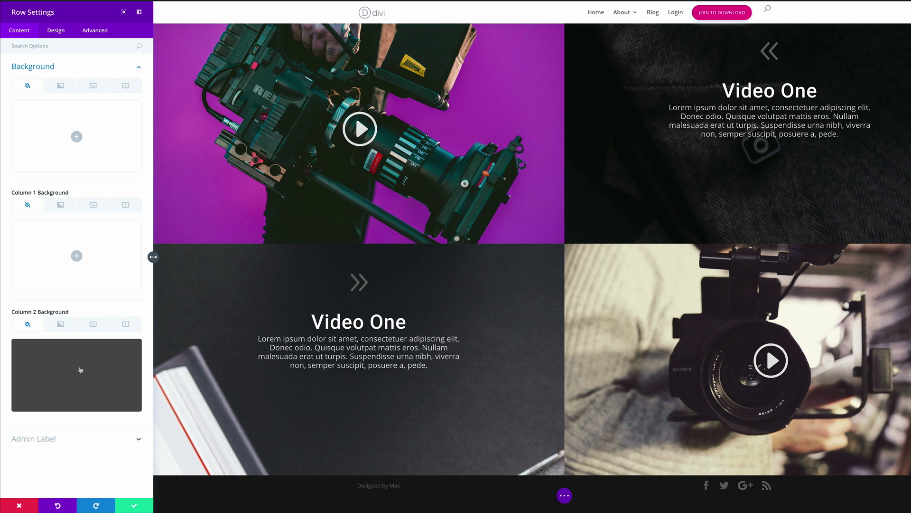
mouse_move(128, 349)
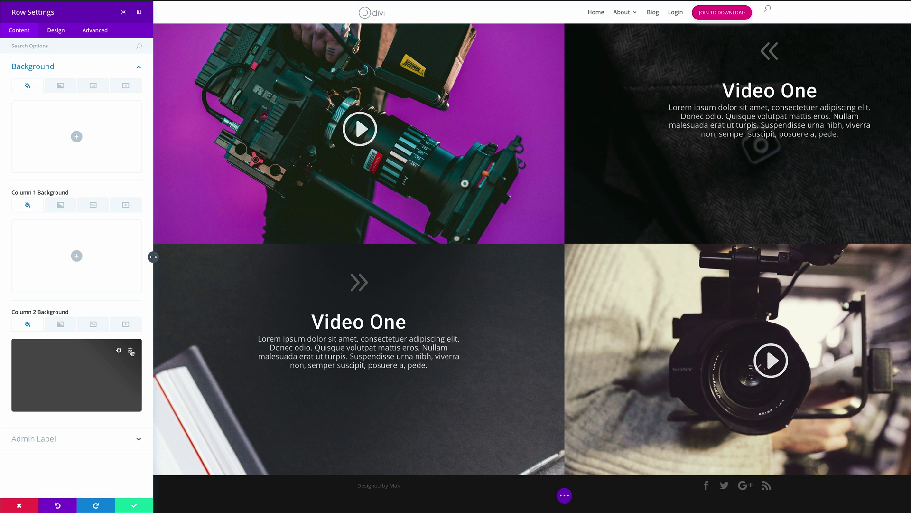
left_click(131, 350)
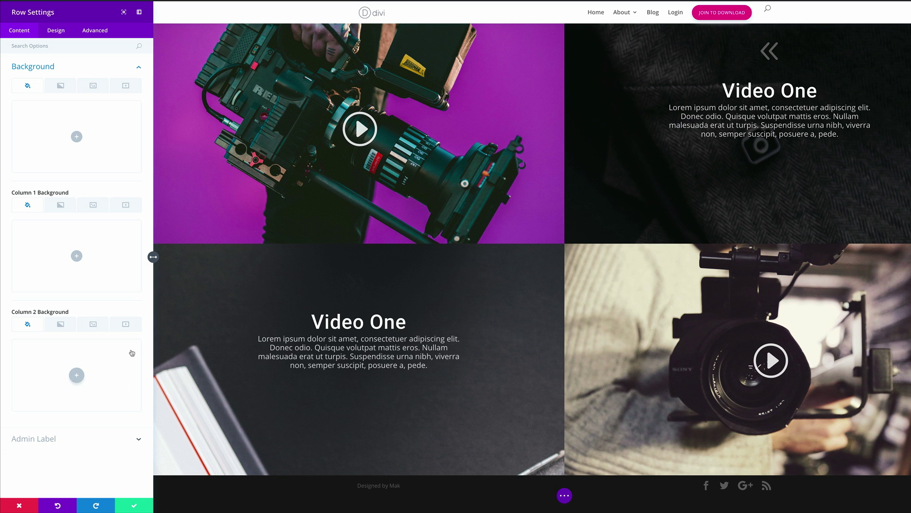
left_click(77, 257)
key("ctrl+v")
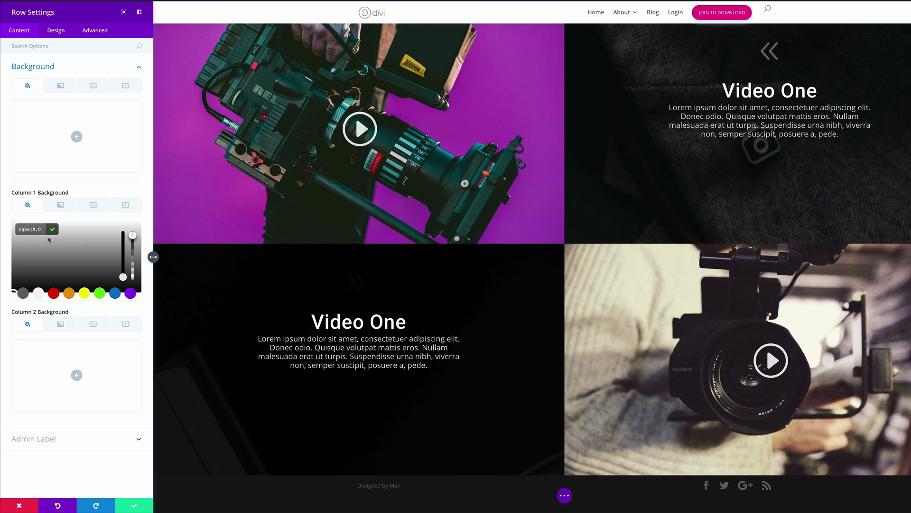
left_click_drag(27, 229, 26, 229)
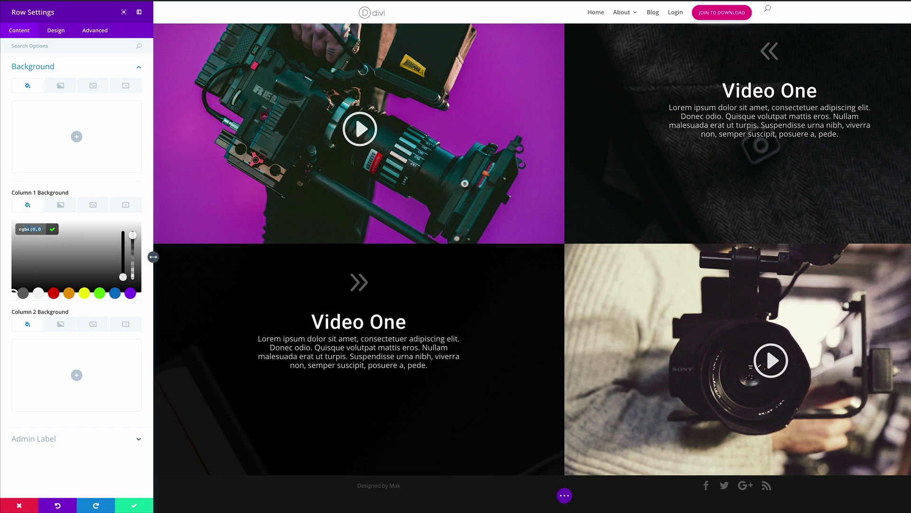
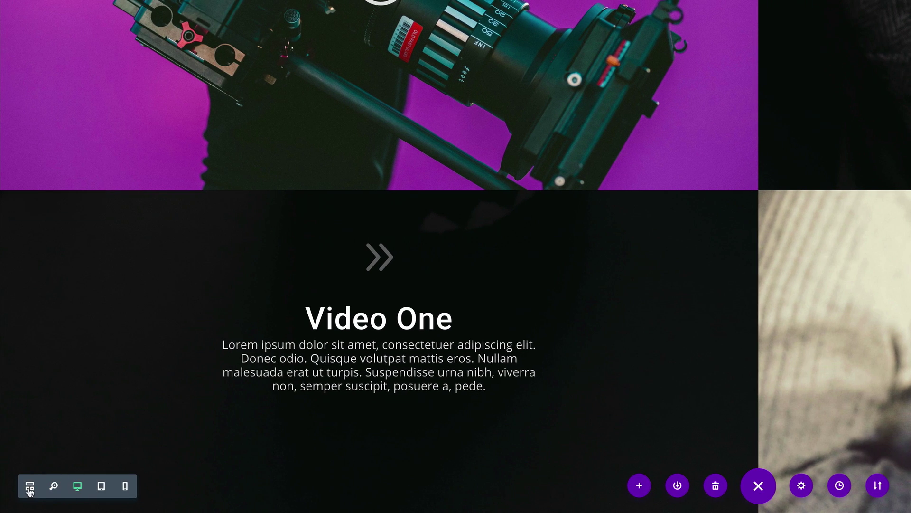
Step: Duplicate the whole section in wireframe view and show the page in the zoomed-out view
left_click(30, 486)
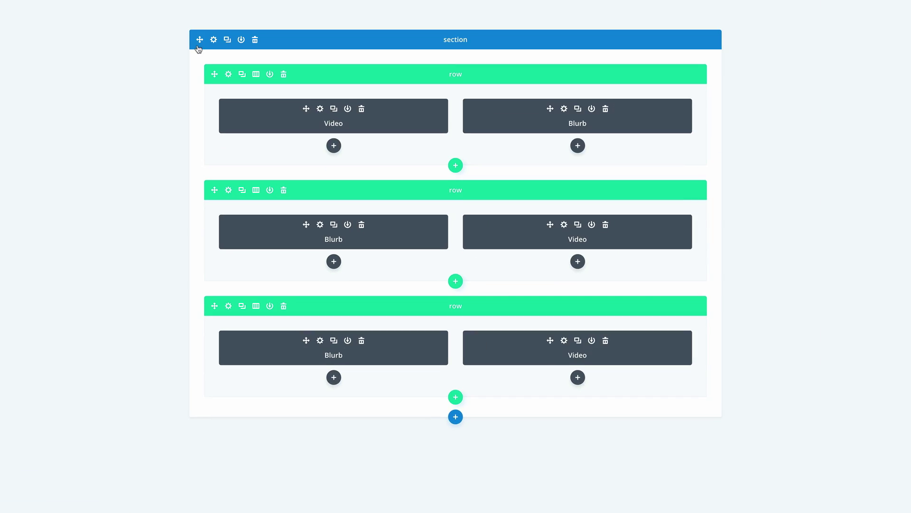
left_click(227, 40)
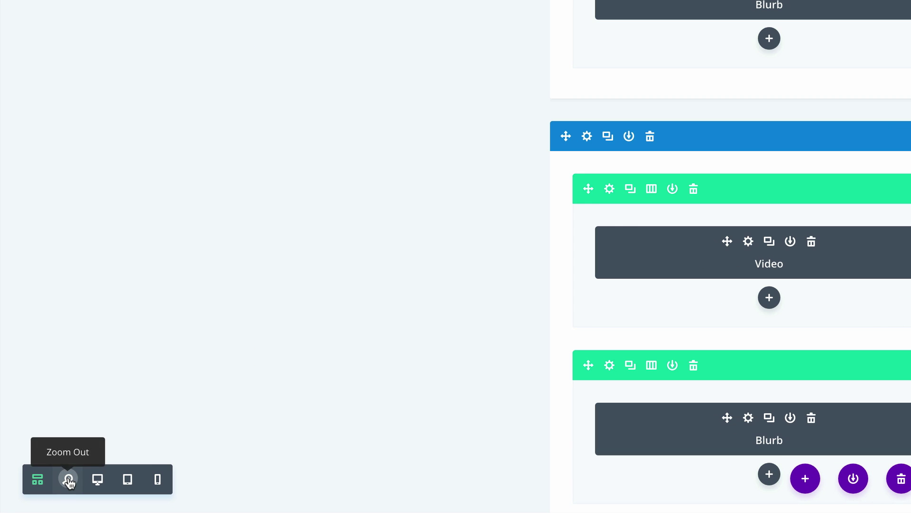
left_click(69, 480)
scroll(259, 275, "down", 3)
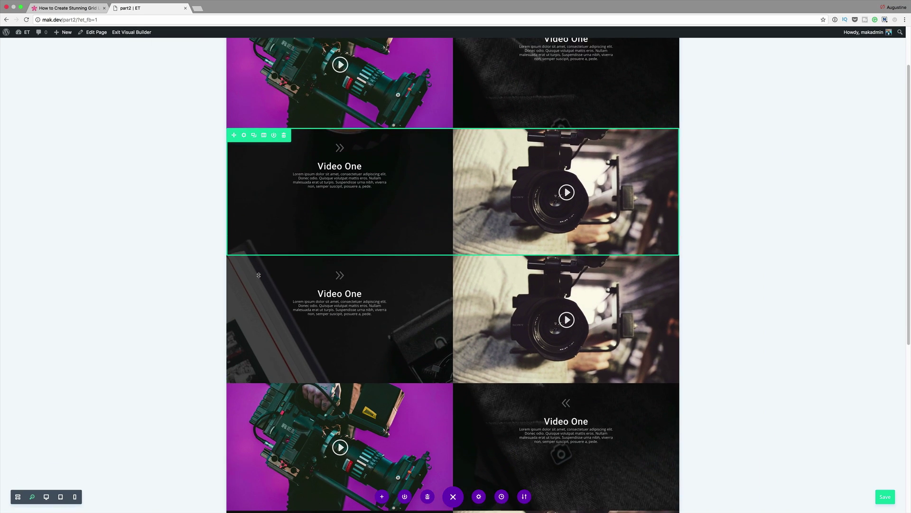
Step: Delete the repeated third blurb-and-video row from both the original and the copied section
scroll(516, 384, "up", 8)
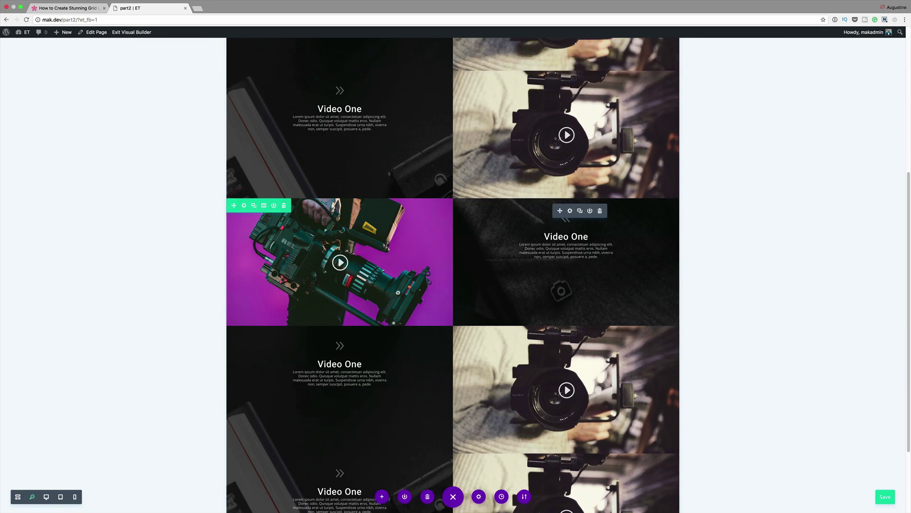
scroll(801, 375, "down", 3)
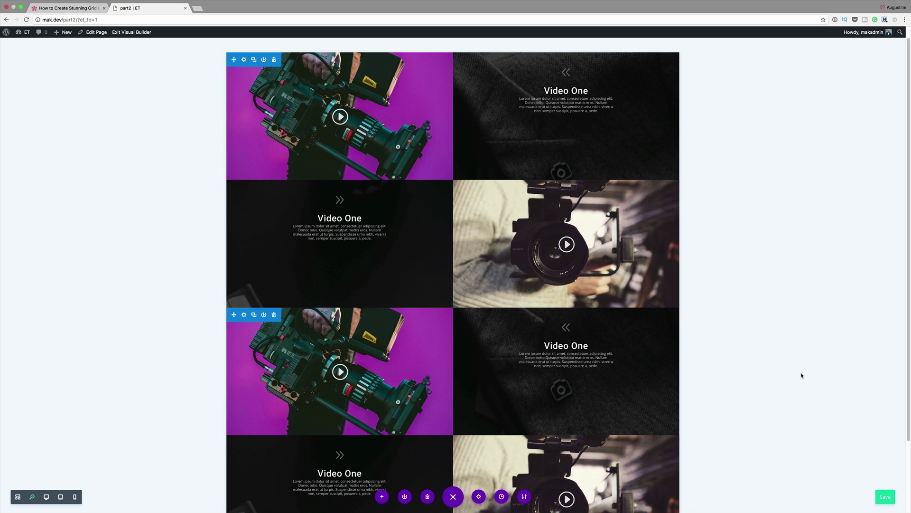
scroll(801, 375, "down", 1)
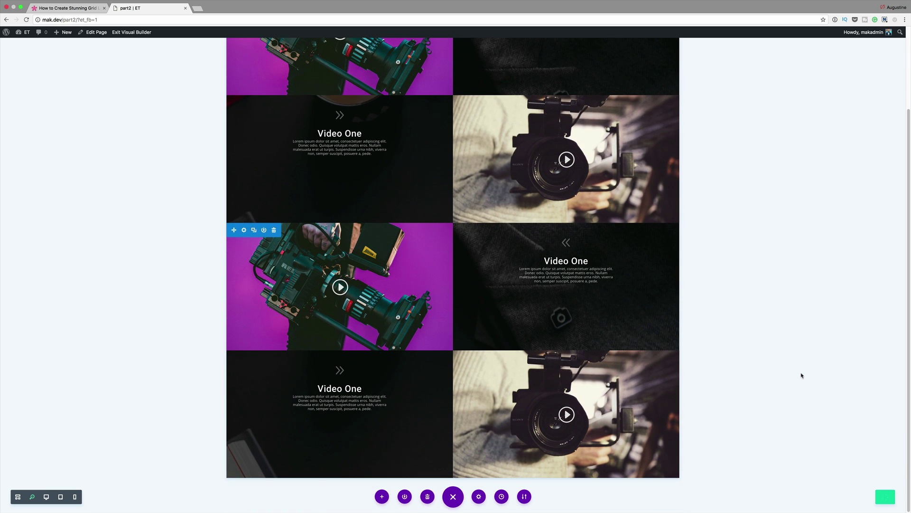
Step: In desktop view, replace the overlay image of the copied section's first-row video with the purple sunset mountain photo and save the module
left_click(47, 496)
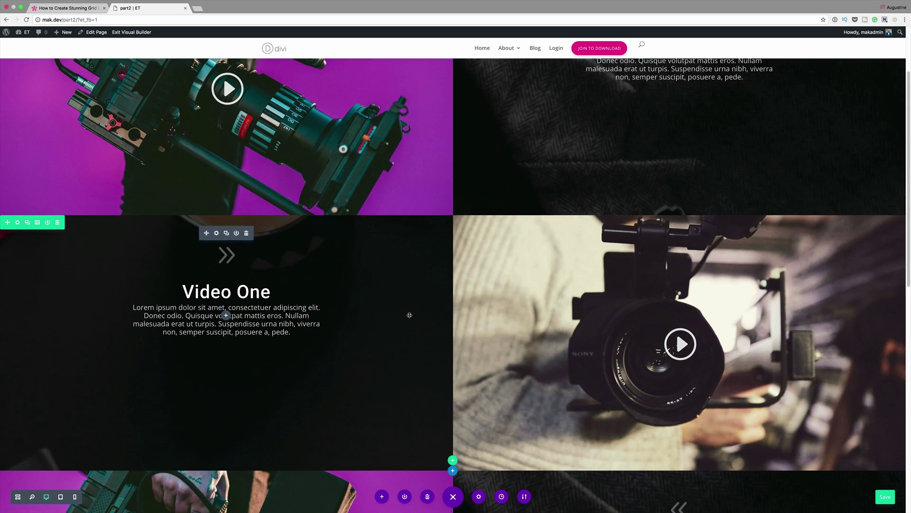
scroll(465, 332, "up", 3)
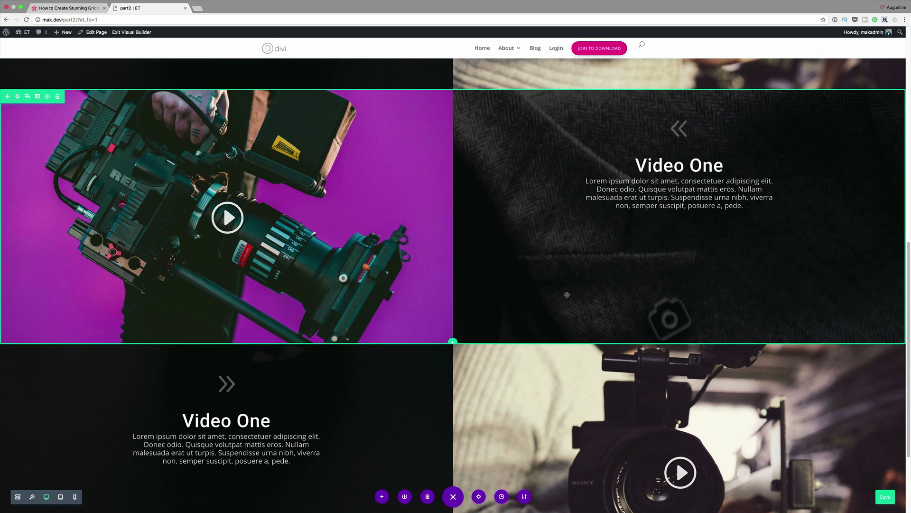
scroll(372, 271, "up", 1)
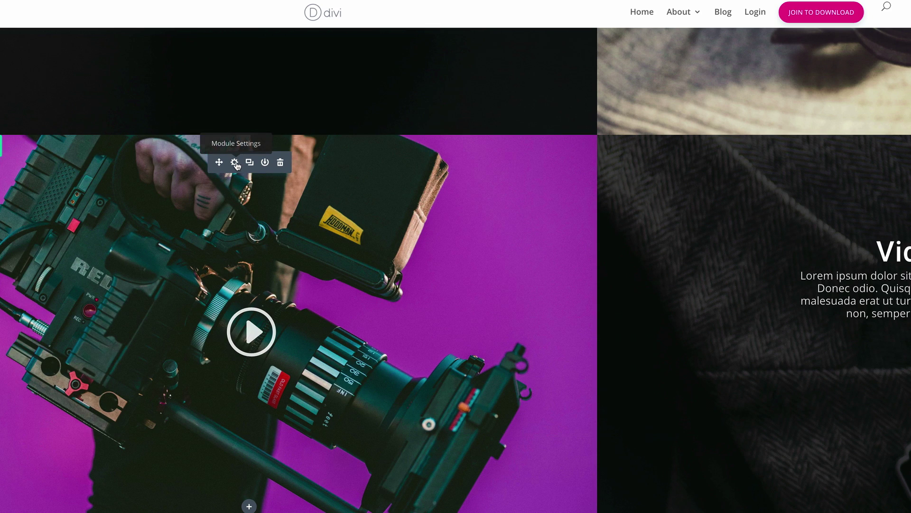
left_click(235, 162)
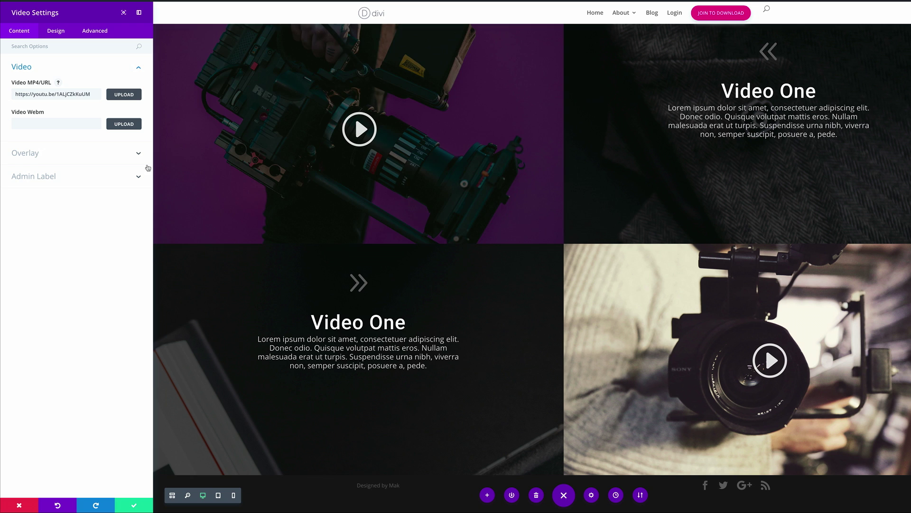
left_click(38, 151)
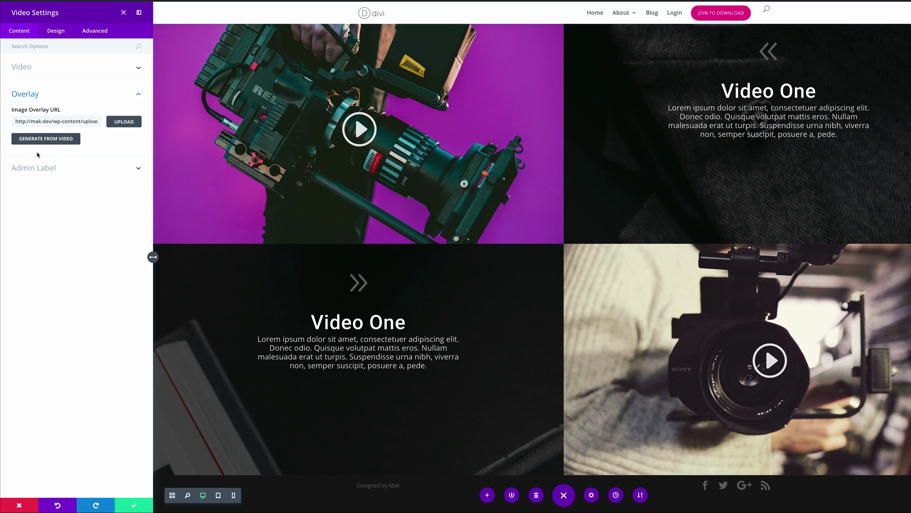
left_click(118, 123)
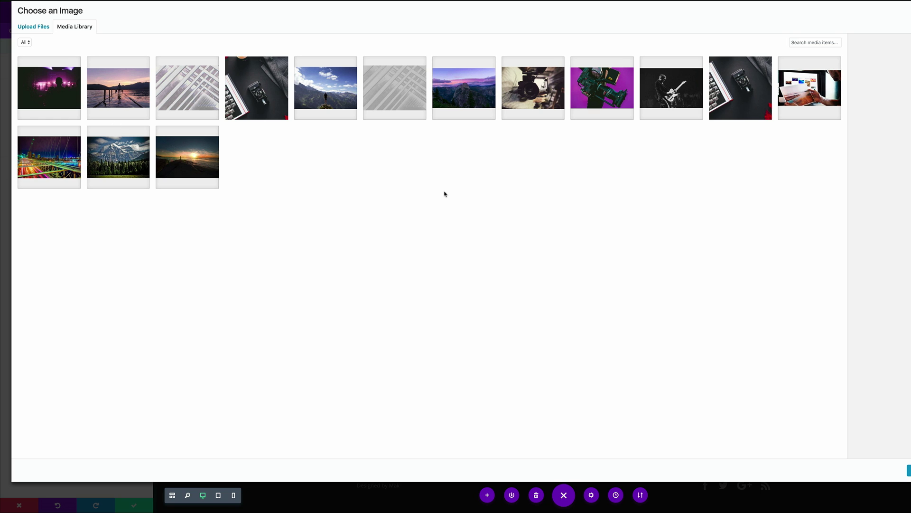
left_click(471, 92)
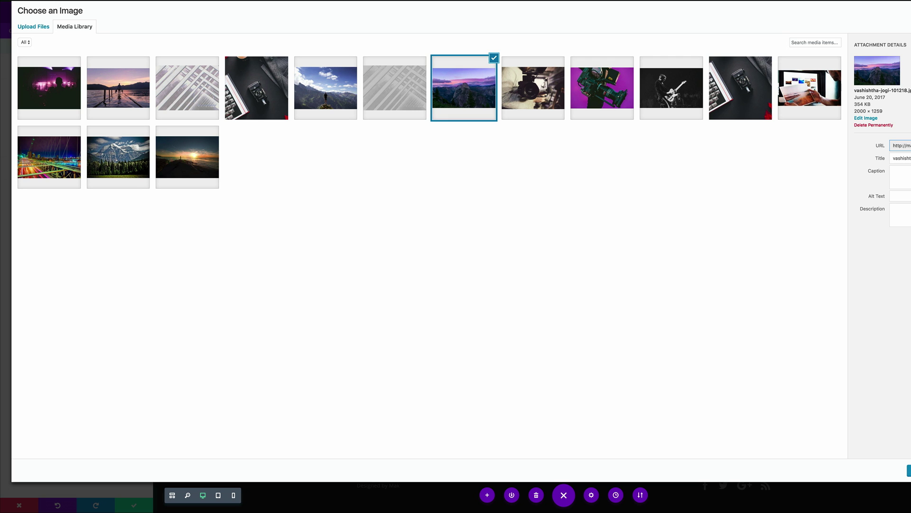
left_click(909, 470)
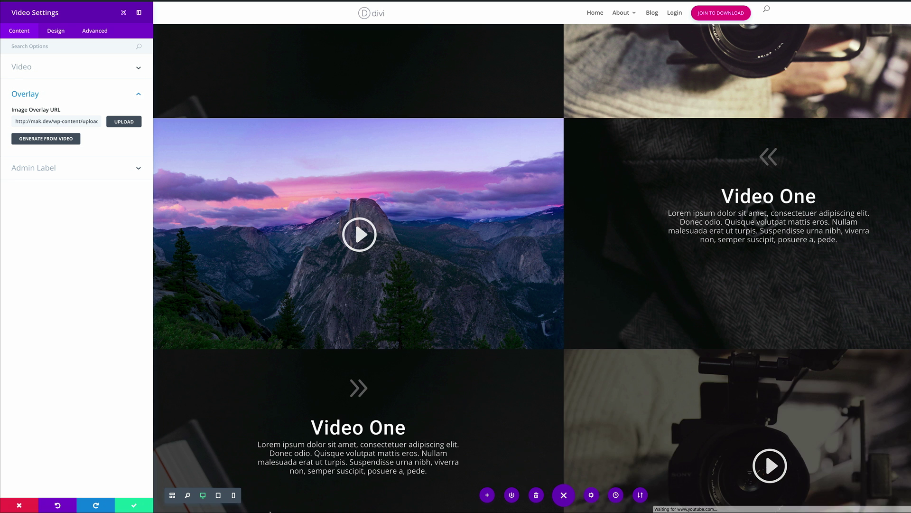
left_click(134, 506)
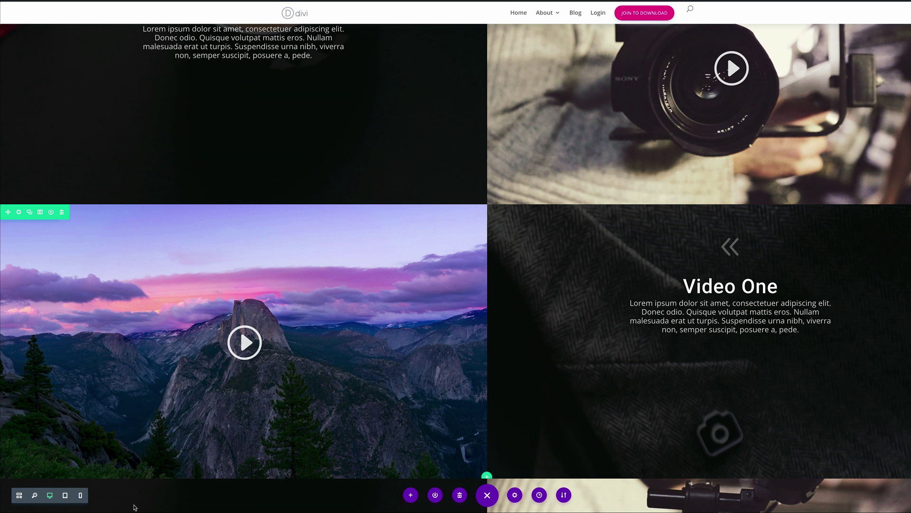
Step: Replace the overlay image of the copied section's second-row video with pexels-photo-46082.jpeg, the hiker facing the mountains
scroll(607, 362, "down", 5)
mouse_move(720, 221)
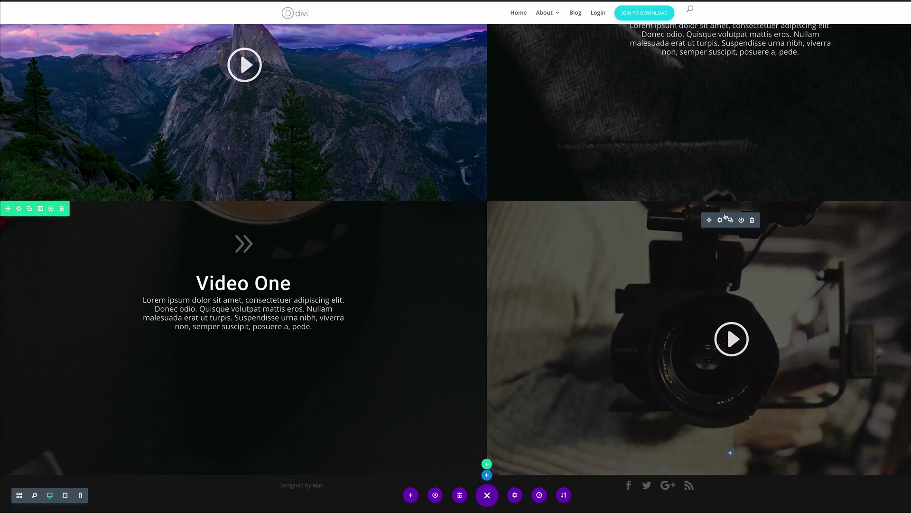
left_click(721, 221)
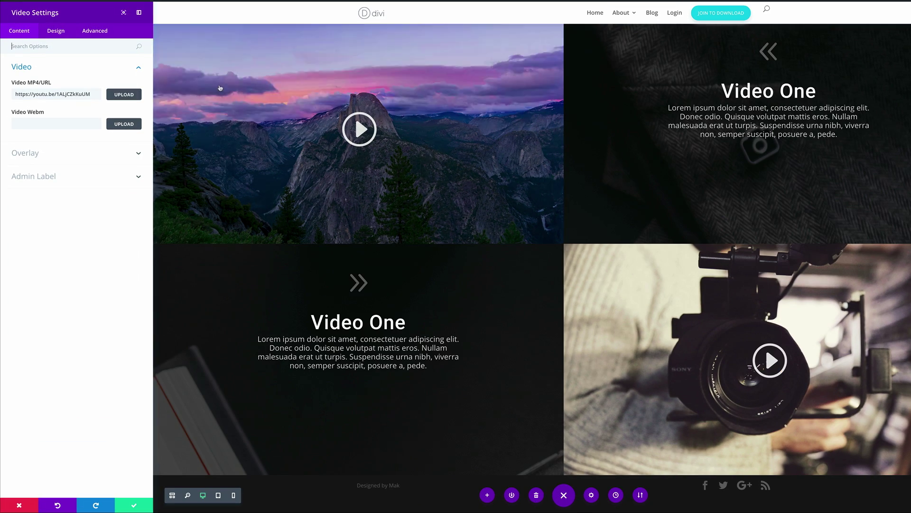
left_click(67, 152)
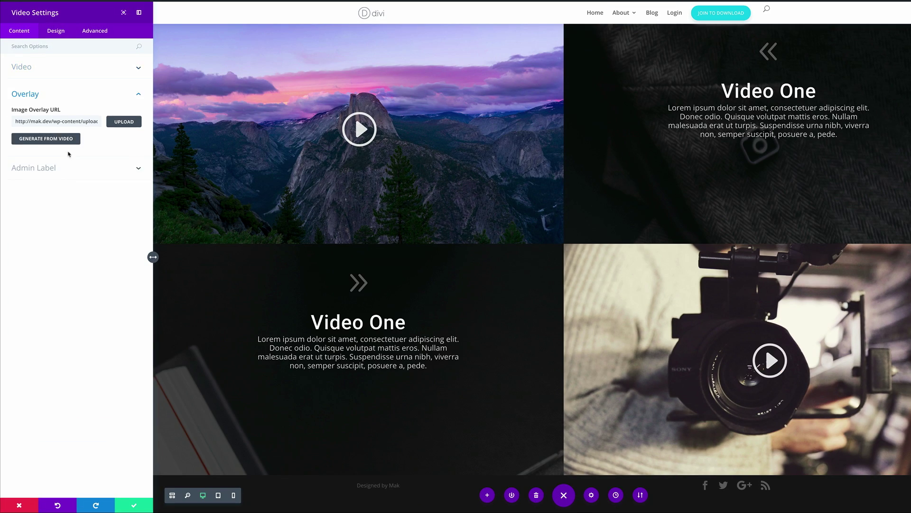
left_click(124, 122)
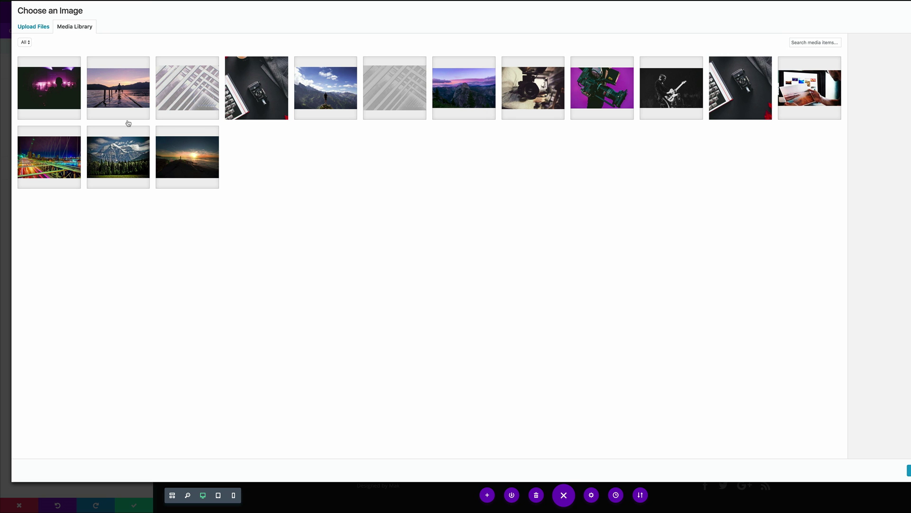
left_click(336, 96)
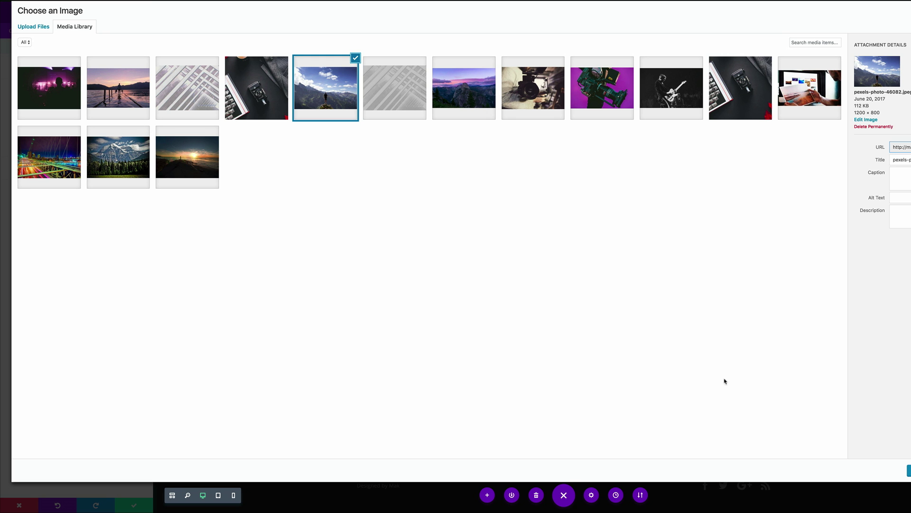
left_click(909, 470)
key("Escape")
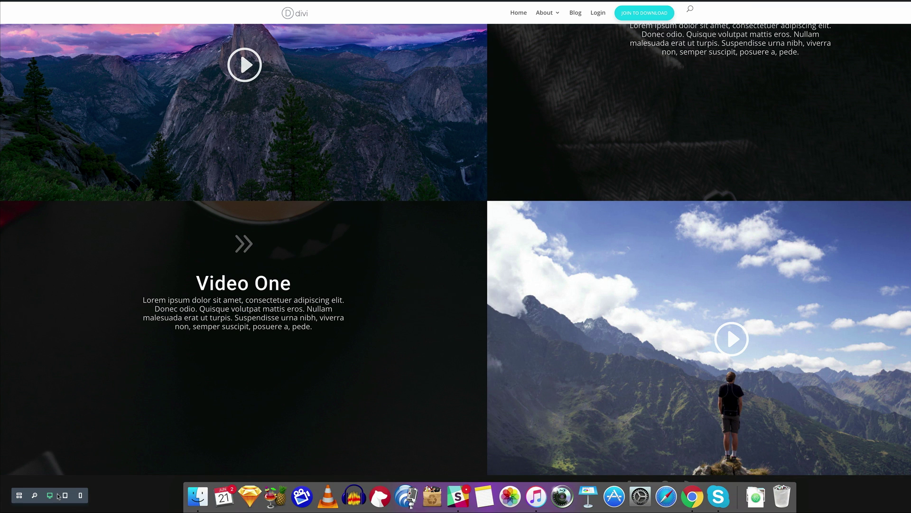
Step: Replace the second section's parallax background image with the media library's lighter picture of white diagonal lattice beams
left_click(19, 495)
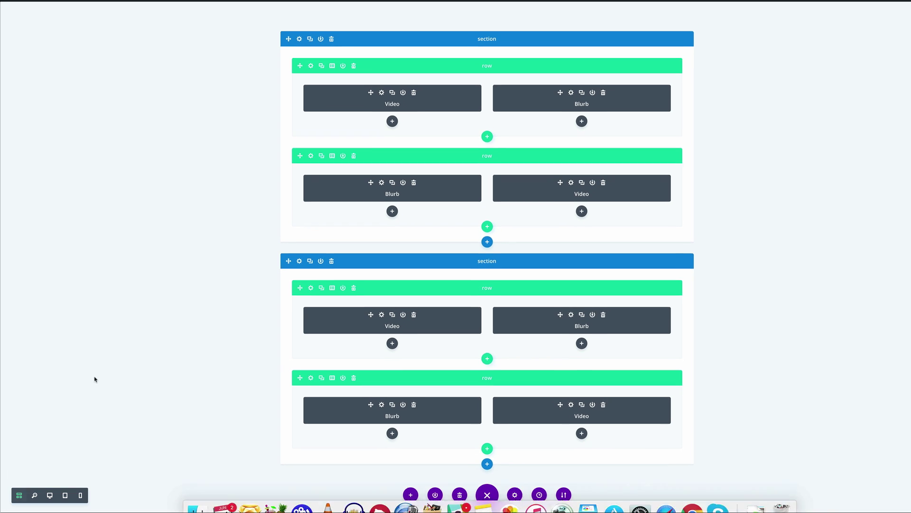
left_click(299, 262)
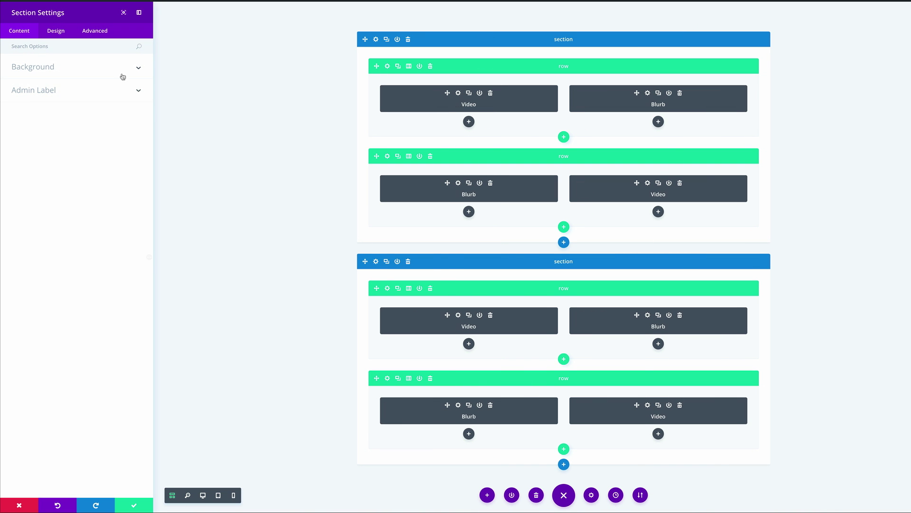
left_click(44, 67)
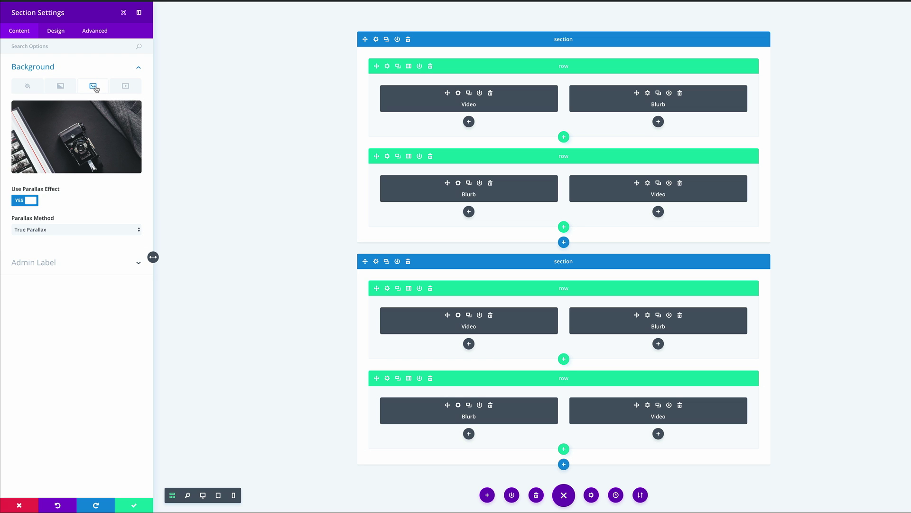
mouse_move(117, 129)
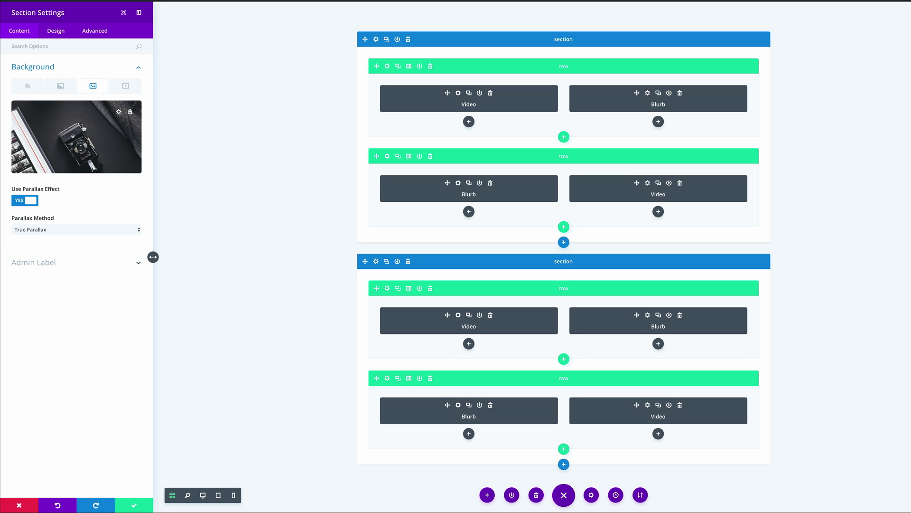
left_click(119, 113)
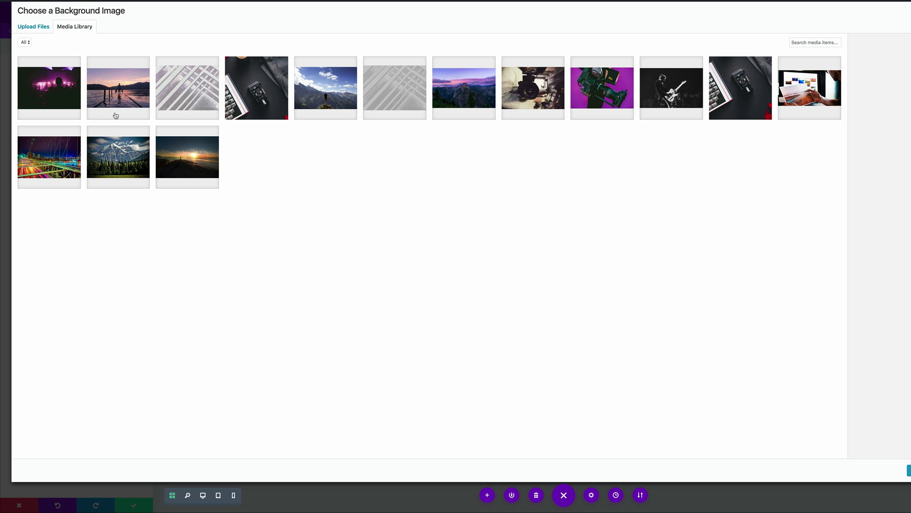
left_click(192, 92)
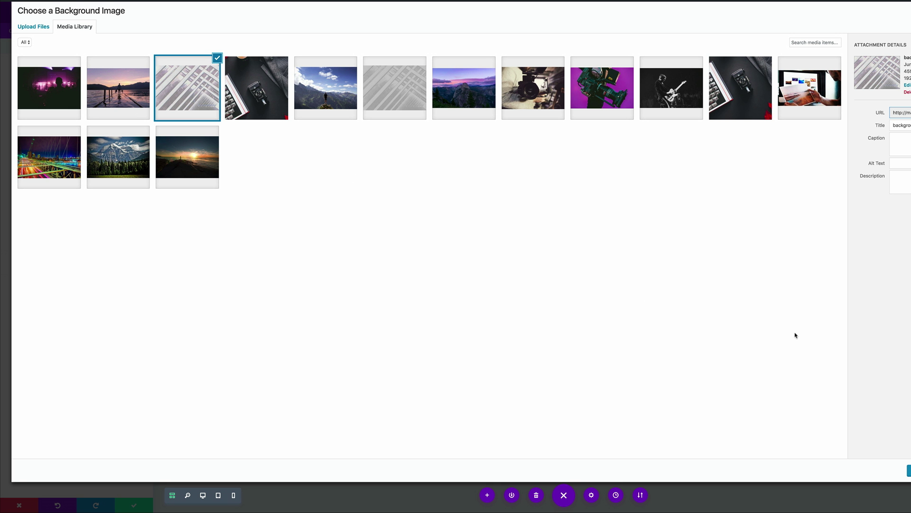
left_click(908, 470)
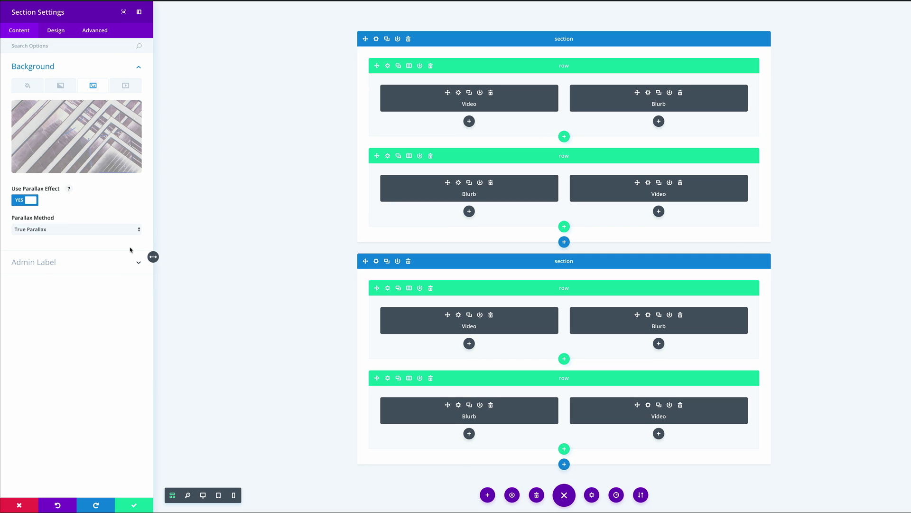
Step: Save the section, then give the second column of its first row a translucent white background (rgba 255,255,255) and save the row
left_click(135, 506)
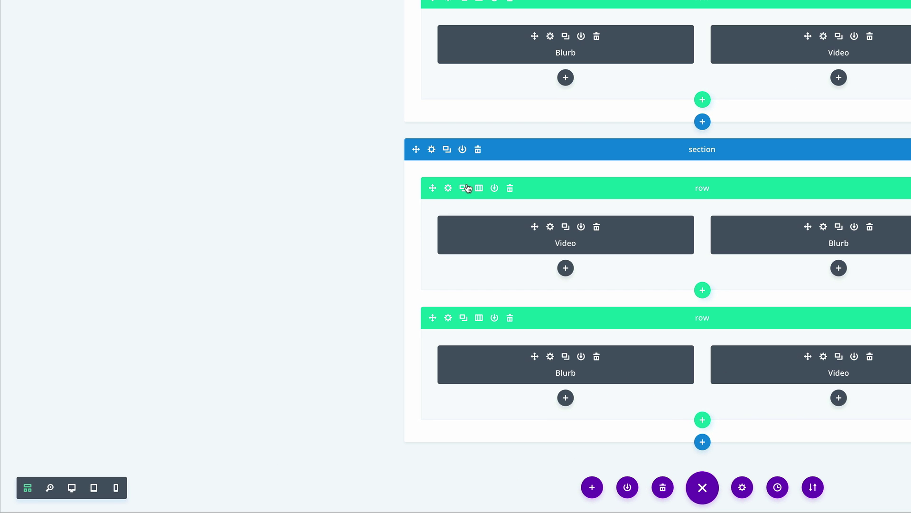
left_click(447, 189)
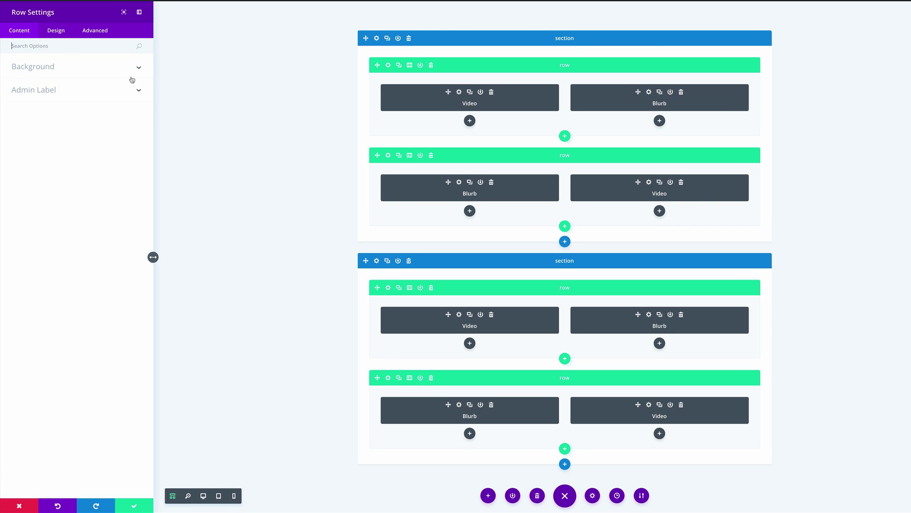
left_click(54, 67)
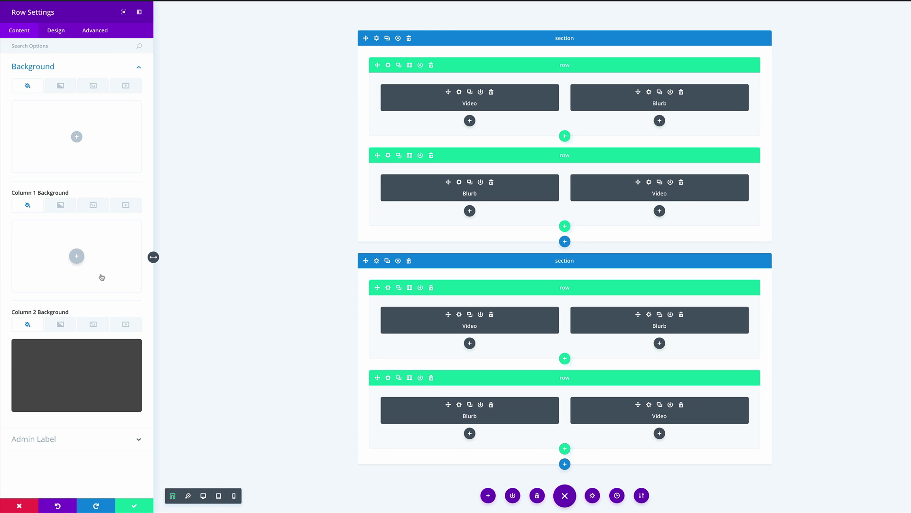
mouse_move(101, 365)
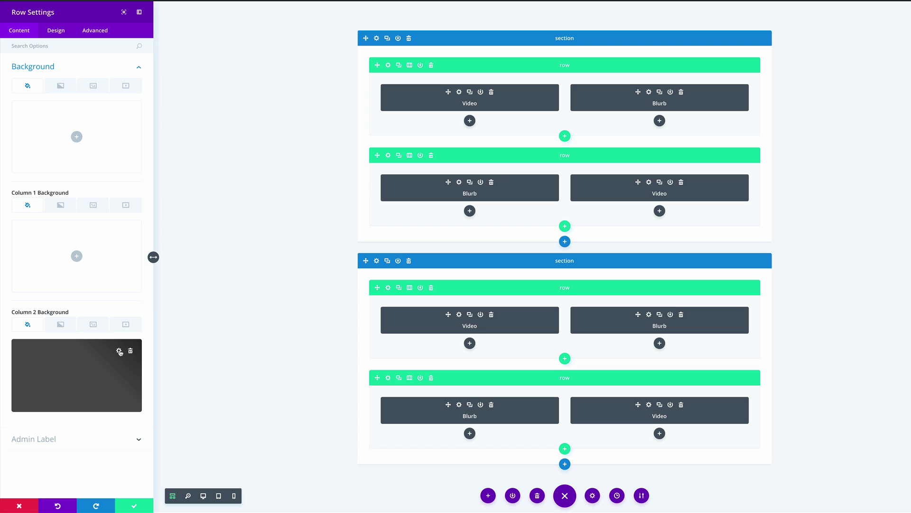
left_click(120, 351)
left_click_drag(36, 346, 24, 348)
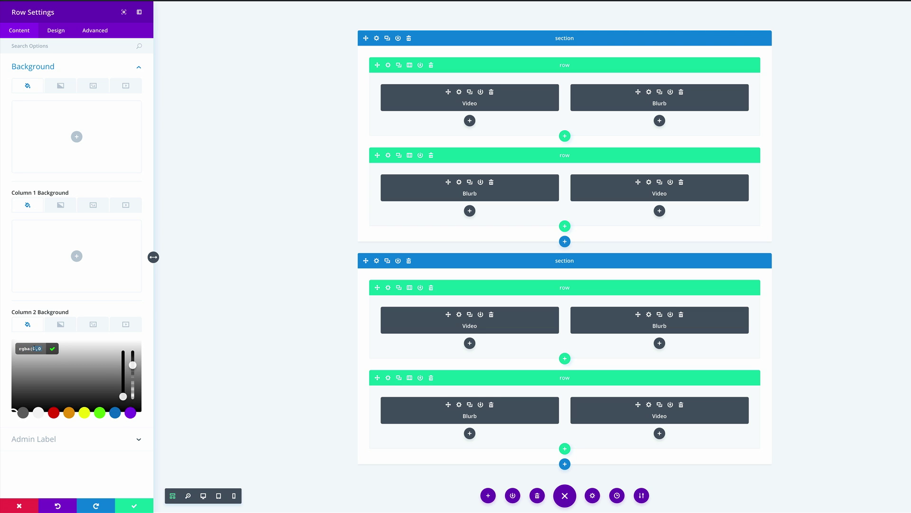
type("rgba(255,255,255,0.08)")
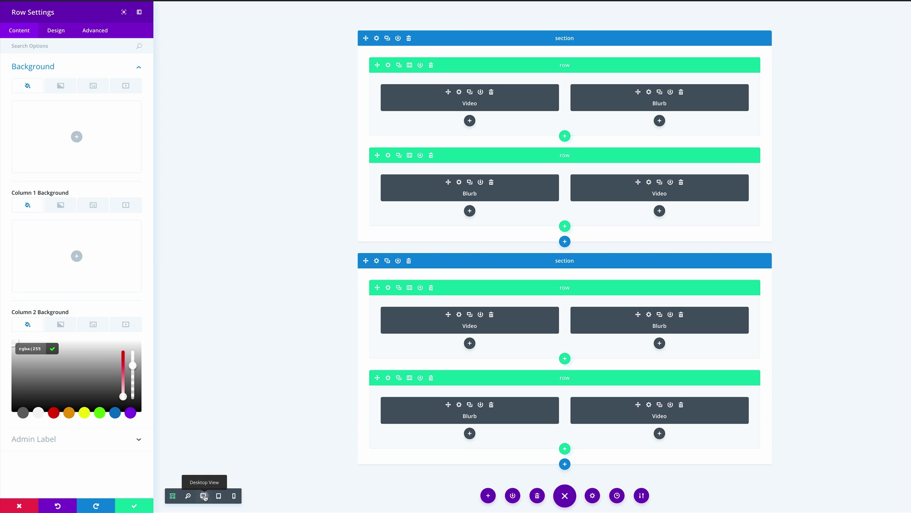
left_click(204, 496)
scroll(279, 374, "down", 9)
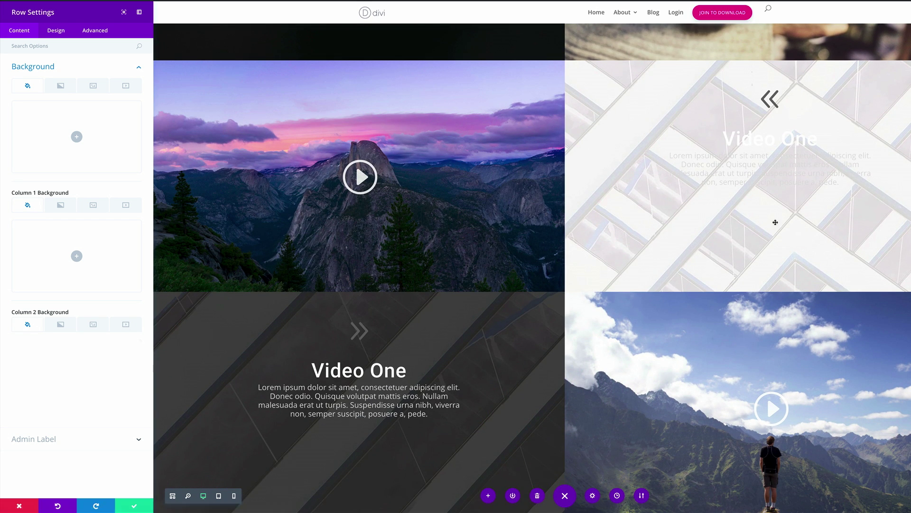
left_click(135, 506)
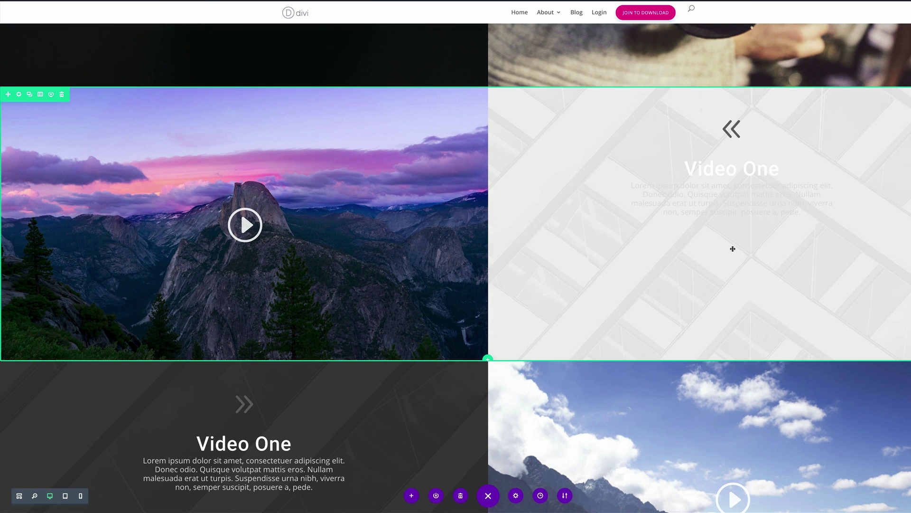
Step: Set the text color to Dark for the blurb beside the purple sunset mountain video
mouse_move(556, 245)
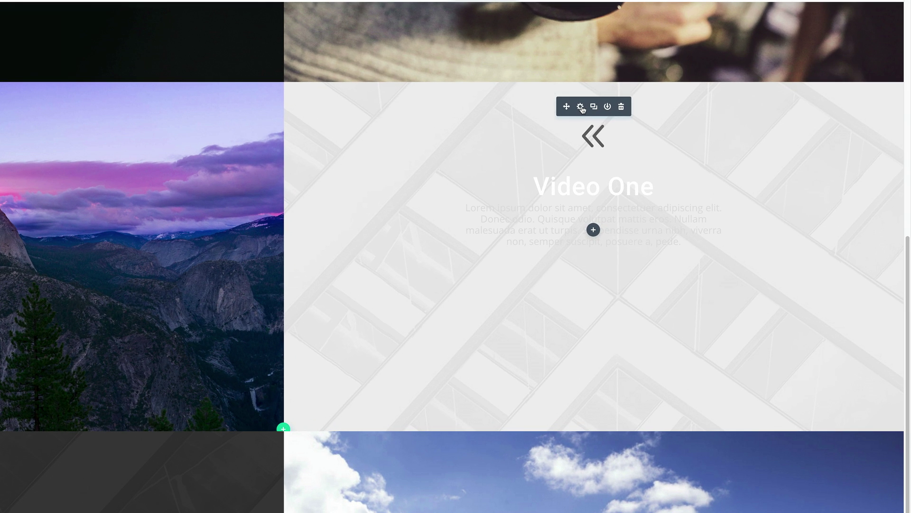
left_click(580, 107)
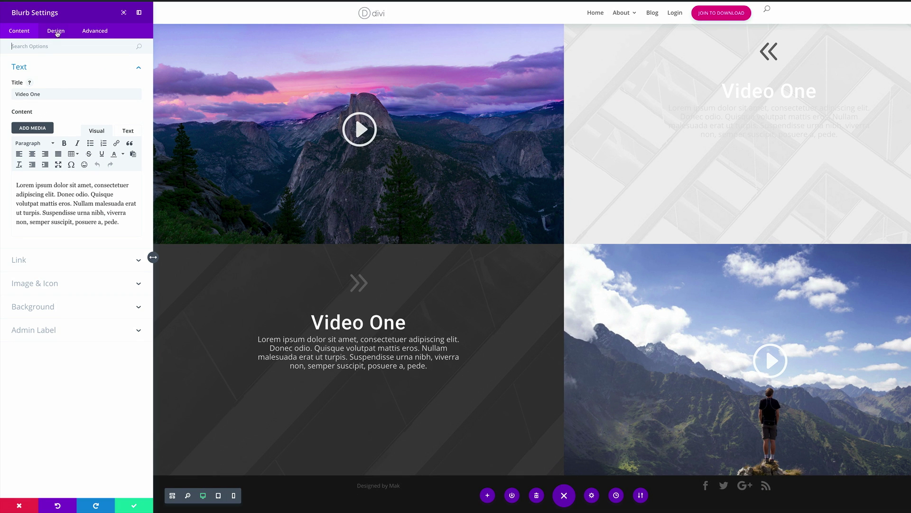
left_click(56, 31)
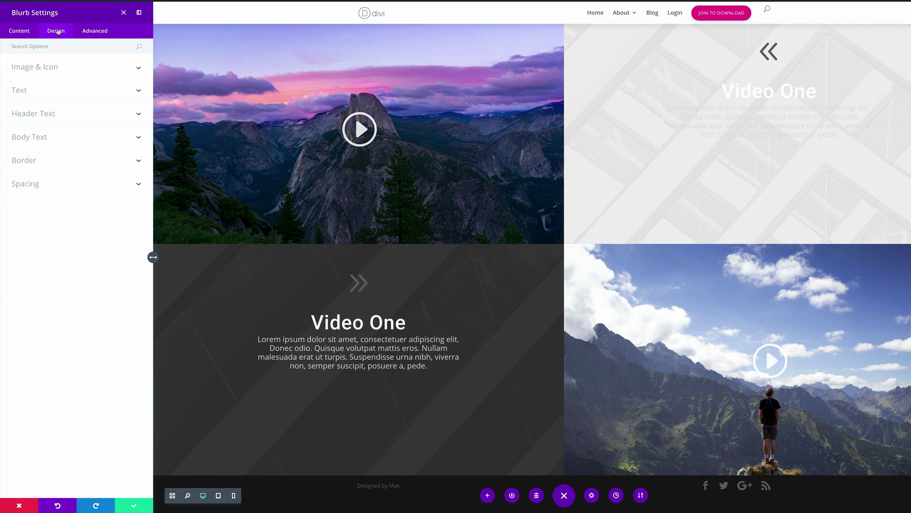
left_click(24, 91)
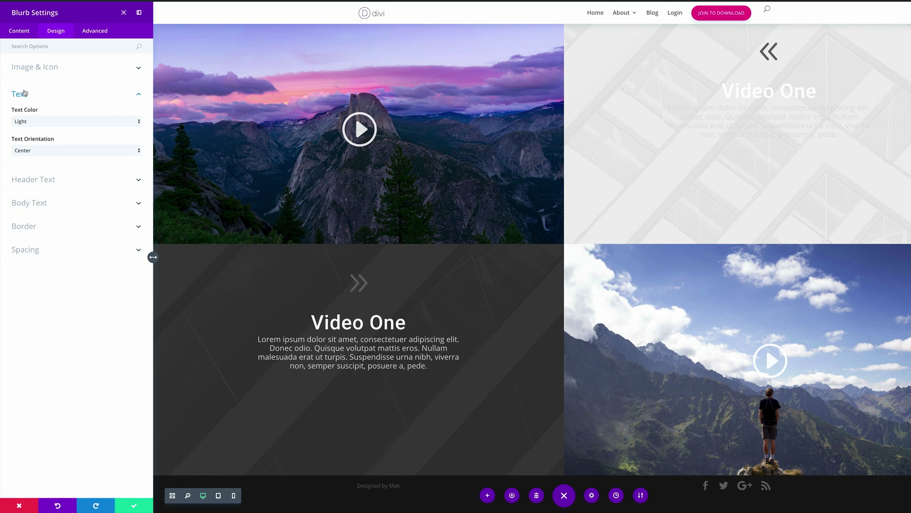
left_click(28, 123)
left_click(28, 114)
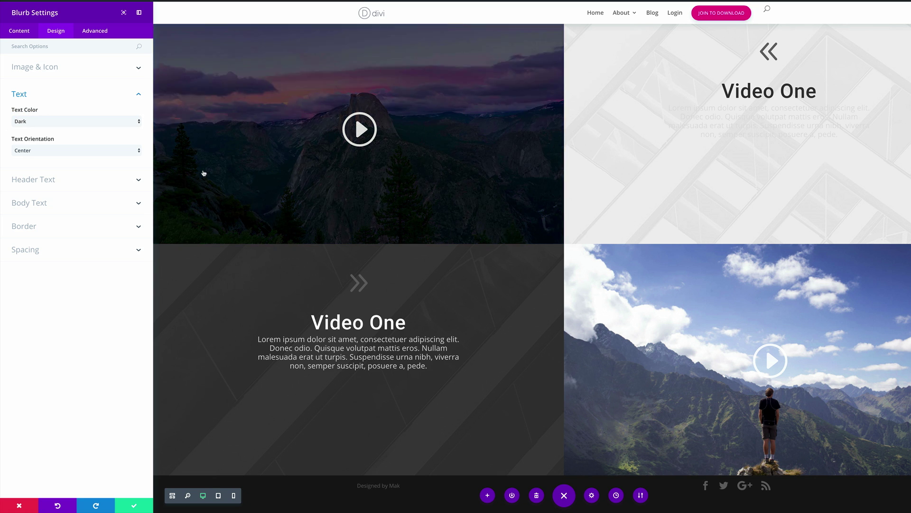
Step: Set the same blurb's body text color to #333333 and its body font to Roboto
left_click(45, 203)
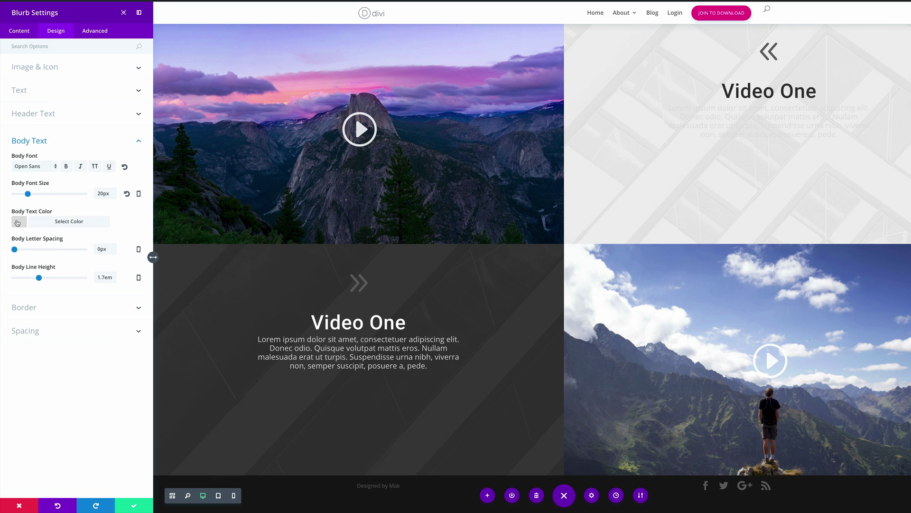
left_click(17, 222)
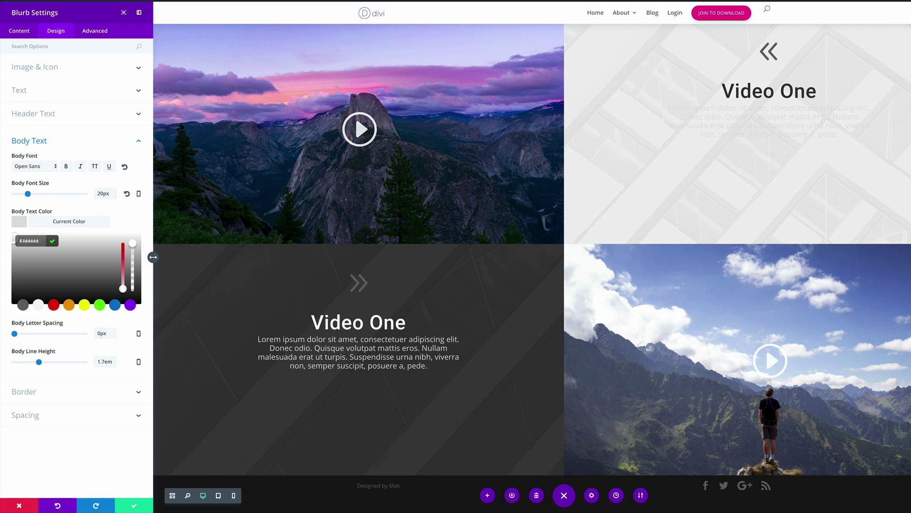
type("333333")
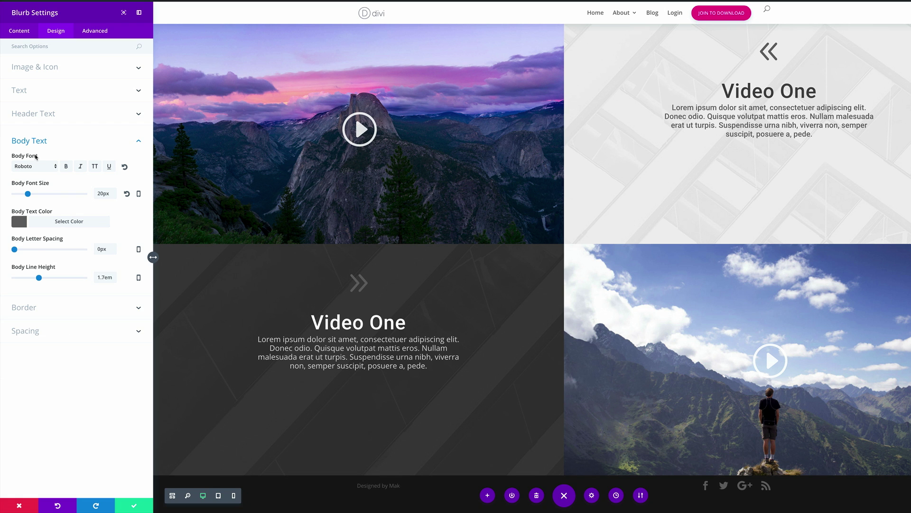
left_click(42, 167)
left_click(41, 168)
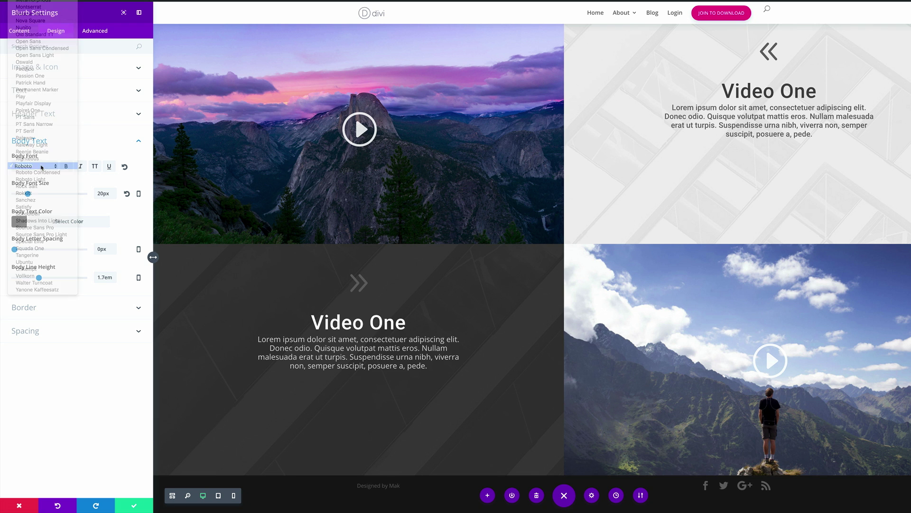
Step: Review the published part2 page, from the dark camera section down through the light mountain section to the footer
scroll(505, 393, "up", 3)
scroll(505, 394, "down", 2)
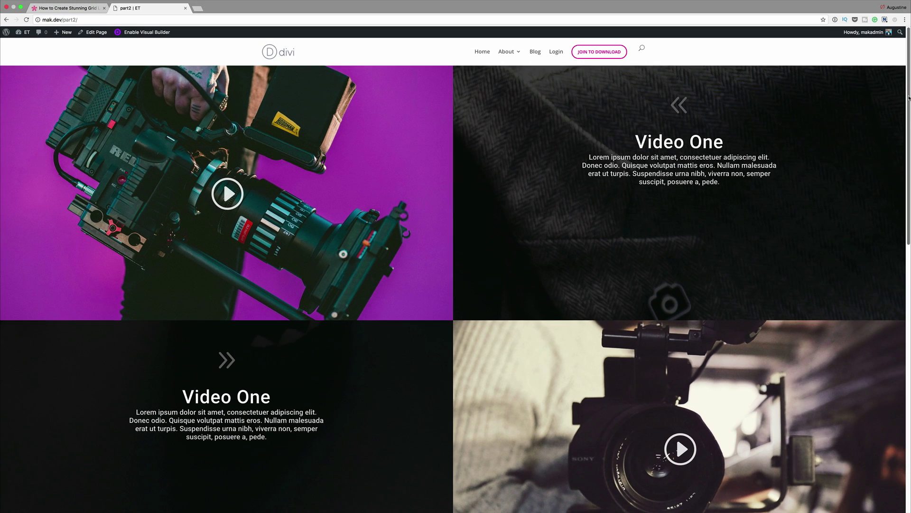
scroll(907, 141, "down", 3)
scroll(907, 142, "down", 1)
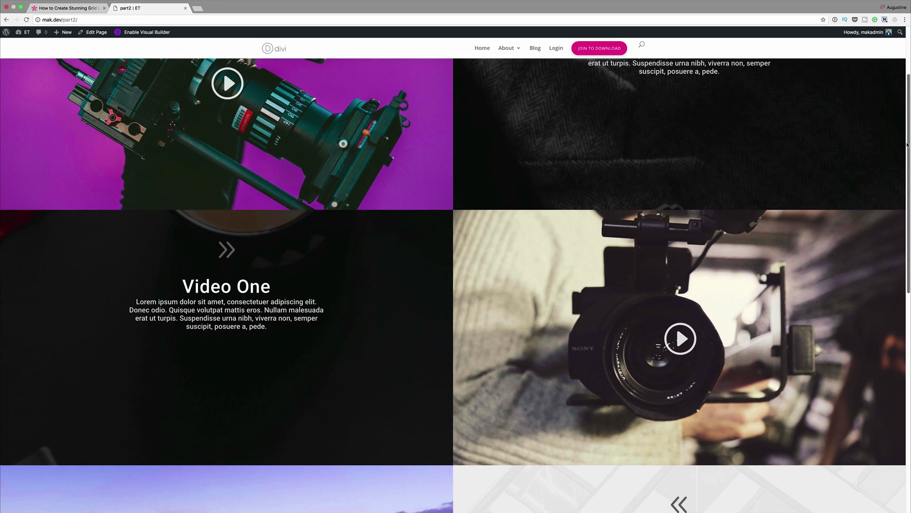
left_click_drag(907, 145, 909, 371)
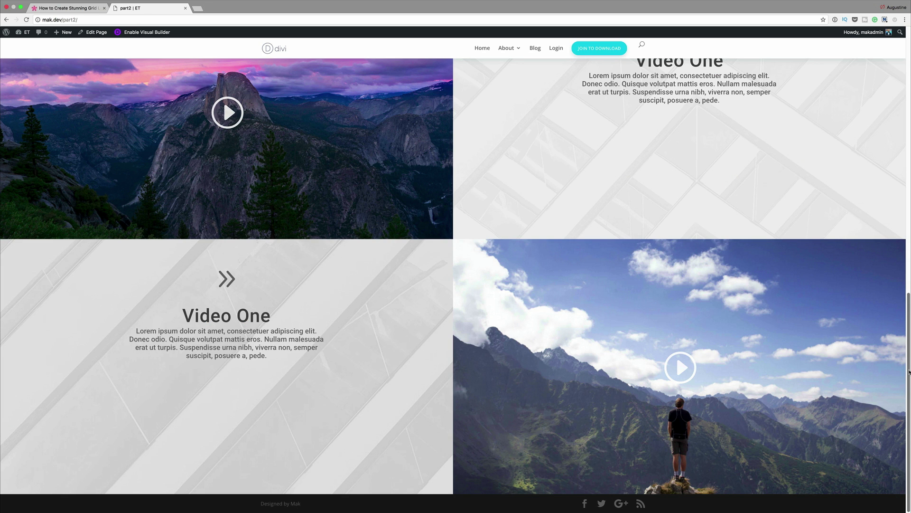